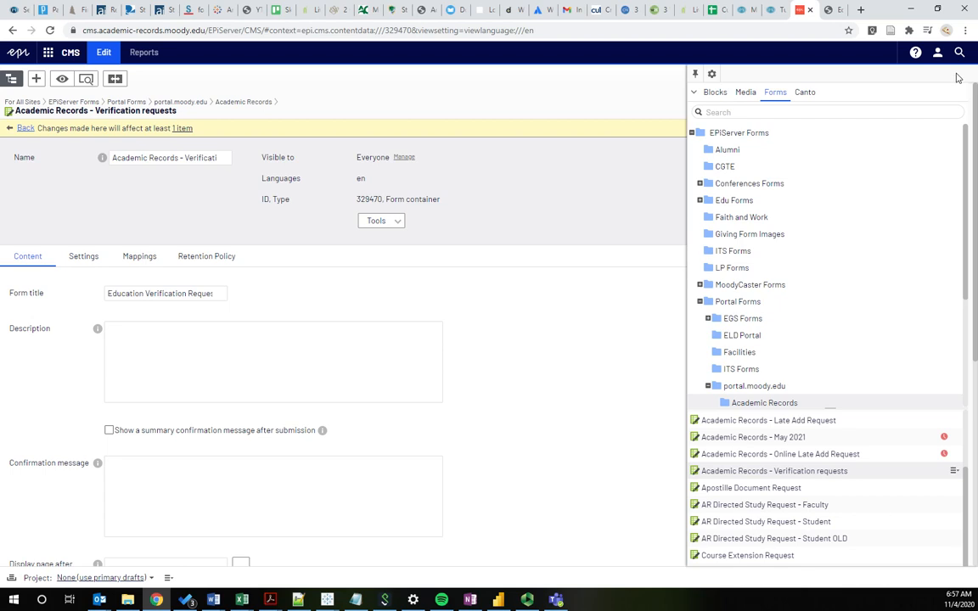
Browse the EPiServer Forms folder tree around portal.moody.edu's Academic Records folder and close the assets pane
scroll(789, 206, "down", 3)
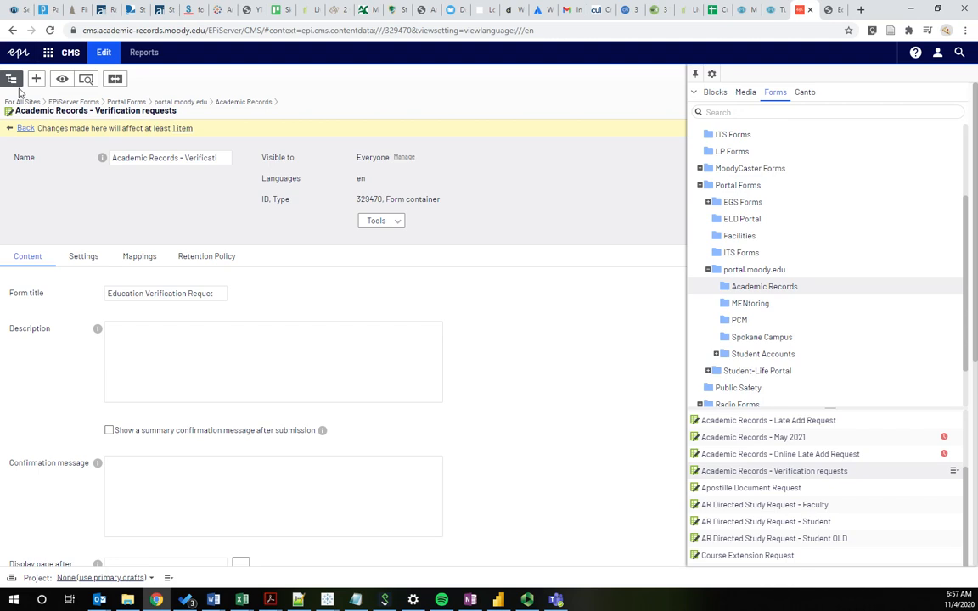
scroll(807, 238, "up", 2)
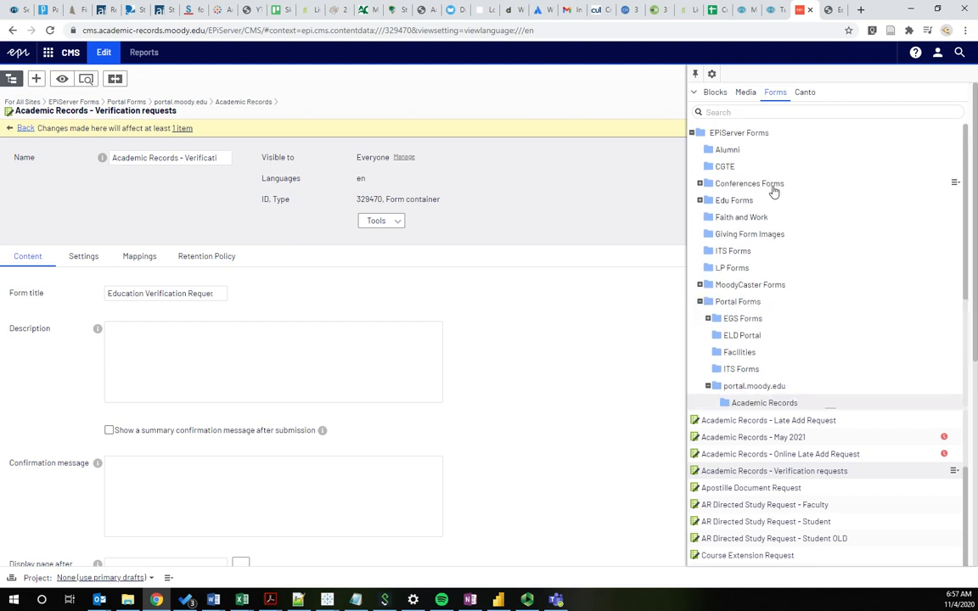
scroll(772, 184, "down", 2)
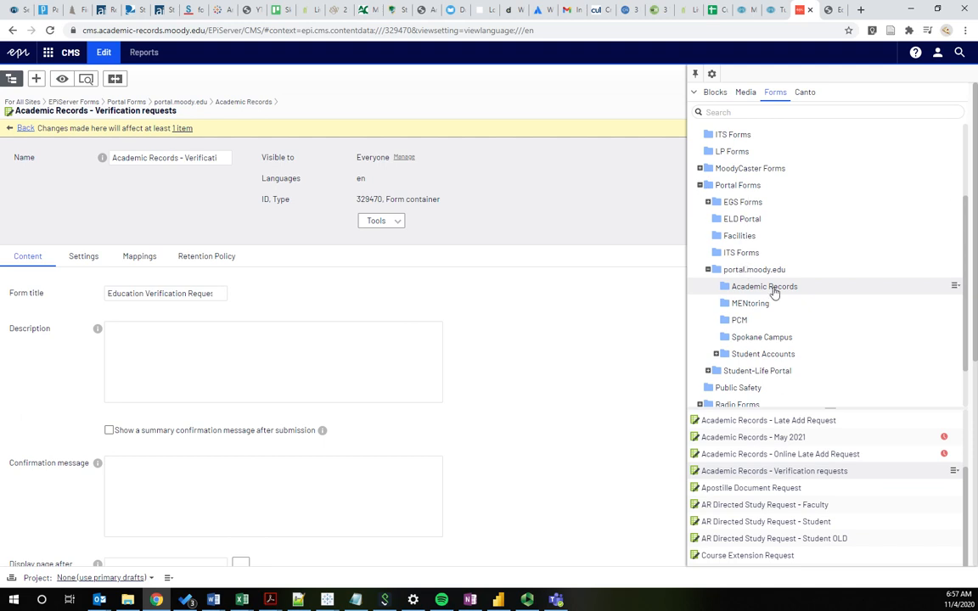
scroll(764, 465, "down", 2)
scroll(730, 463, "up", 2)
scroll(611, 299, "down", 3)
scroll(563, 305, "up", 3)
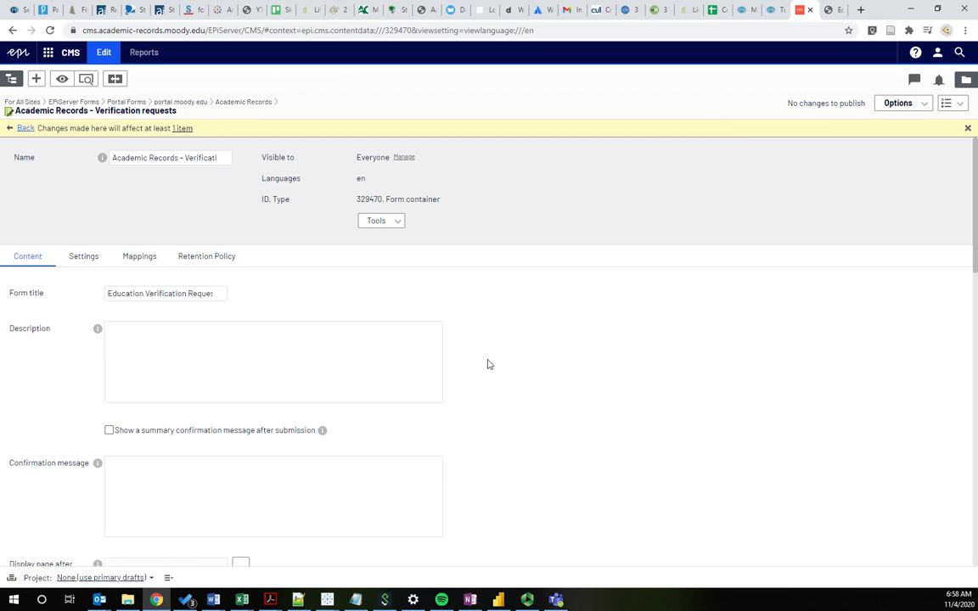
left_click(311, 336)
Switch to the live Education Verification Request page and examine its title, introduction and student detail fields
left_click(832, 9)
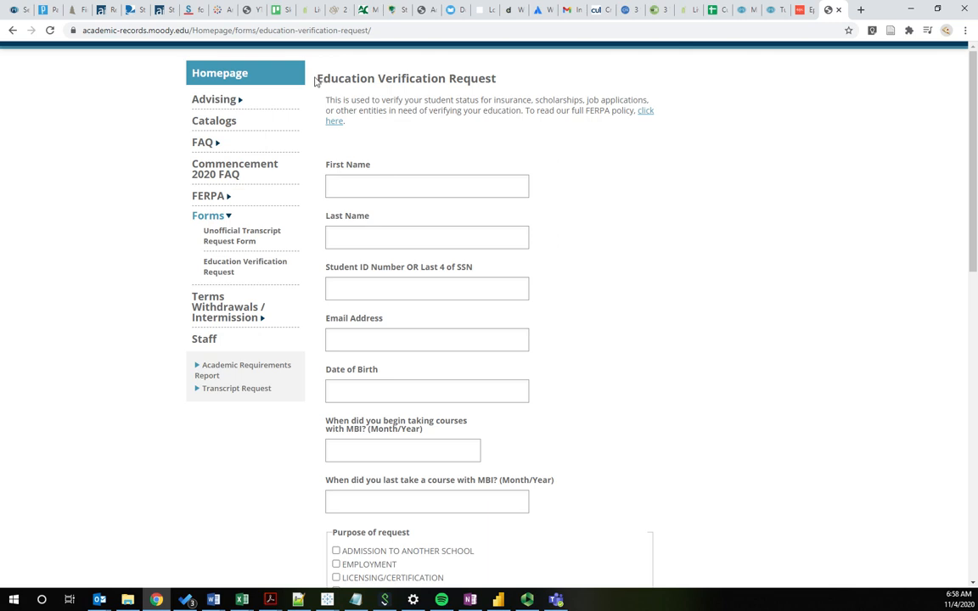
left_click_drag(316, 76, 514, 89)
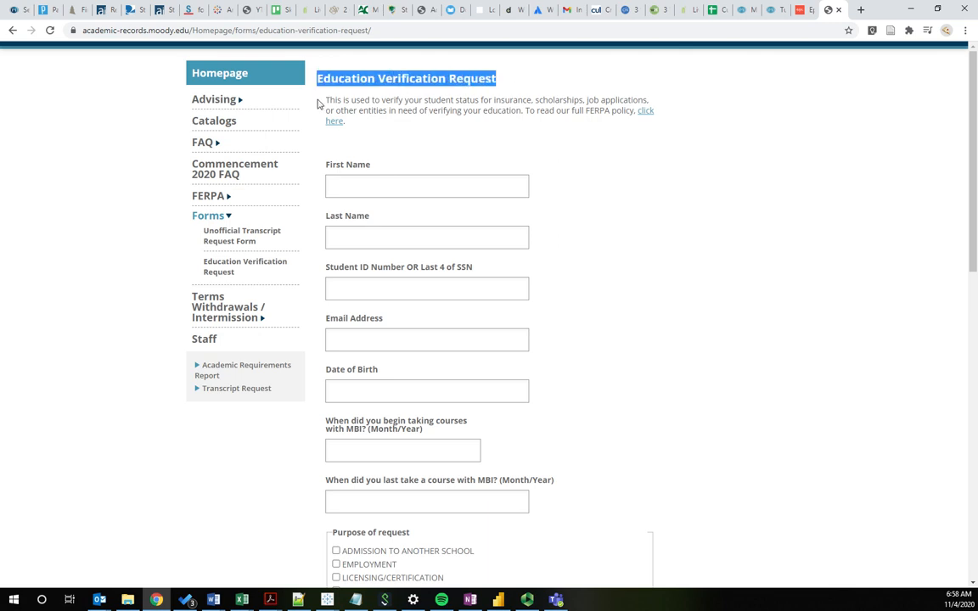
left_click_drag(328, 100, 379, 124)
left_click(382, 126)
scroll(386, 130, "down", 3)
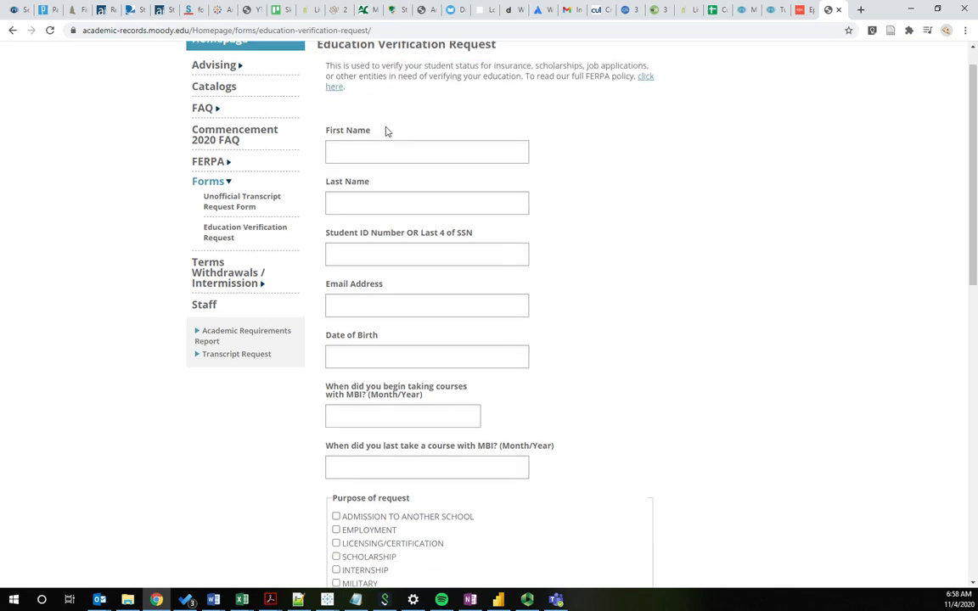
left_click(365, 71)
left_click_drag(324, 99, 596, 101)
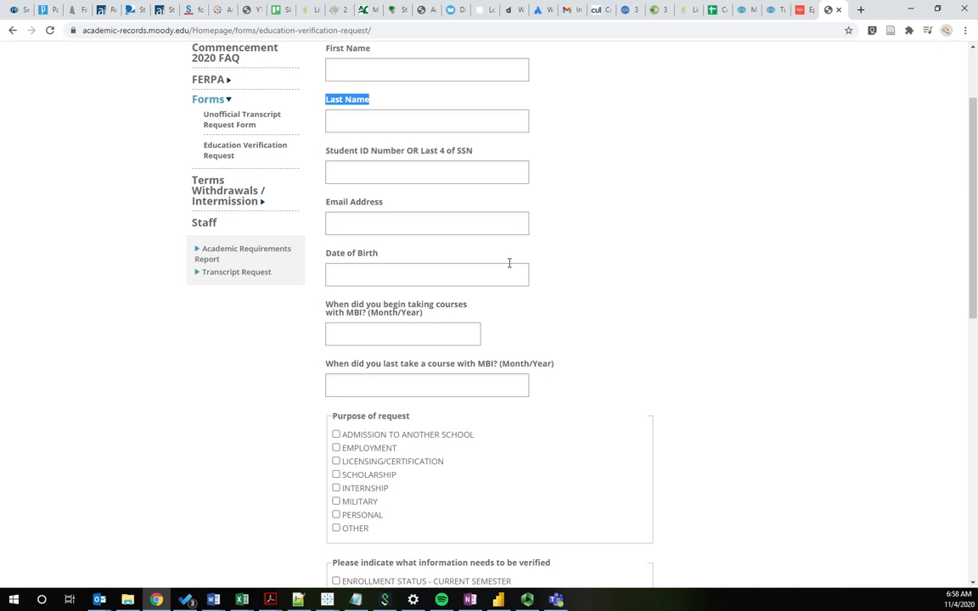
left_click(515, 175)
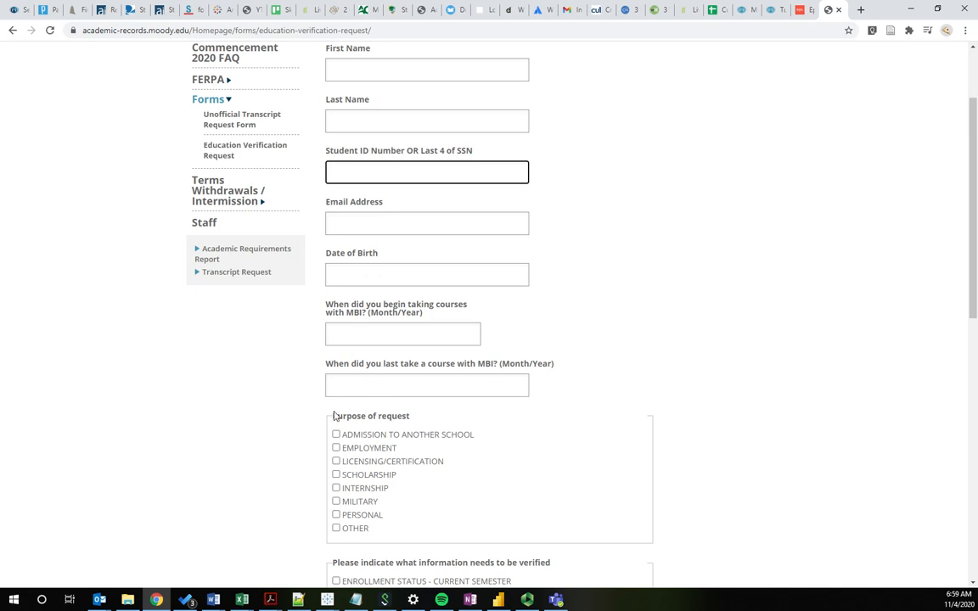
Examine the rest of the live form, from the date fields and request checkboxes to the file upload and signature
scroll(332, 425, "down", 2)
scroll(345, 219, "up", 1)
scroll(345, 219, "up", 3)
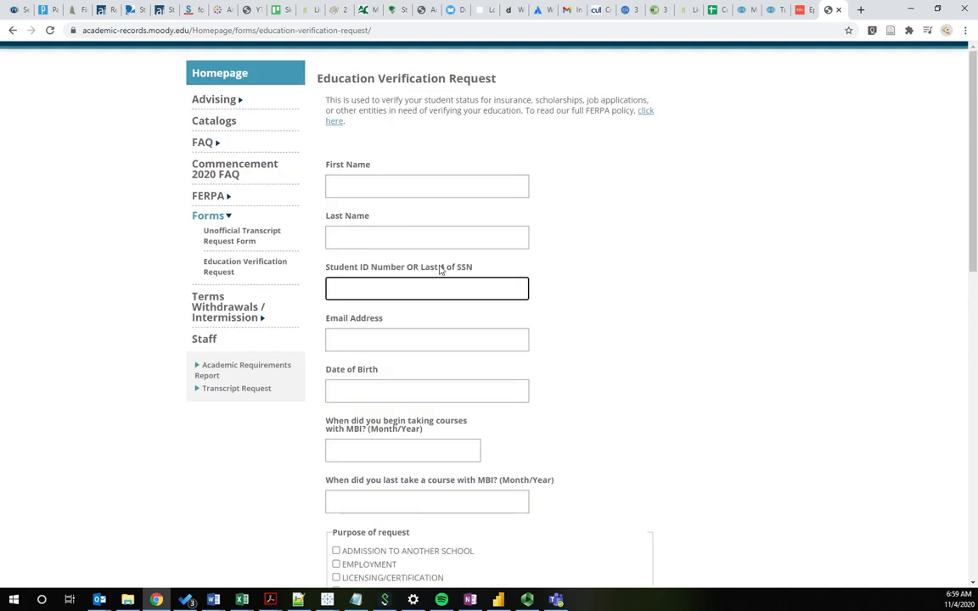
scroll(612, 212, "down", 2)
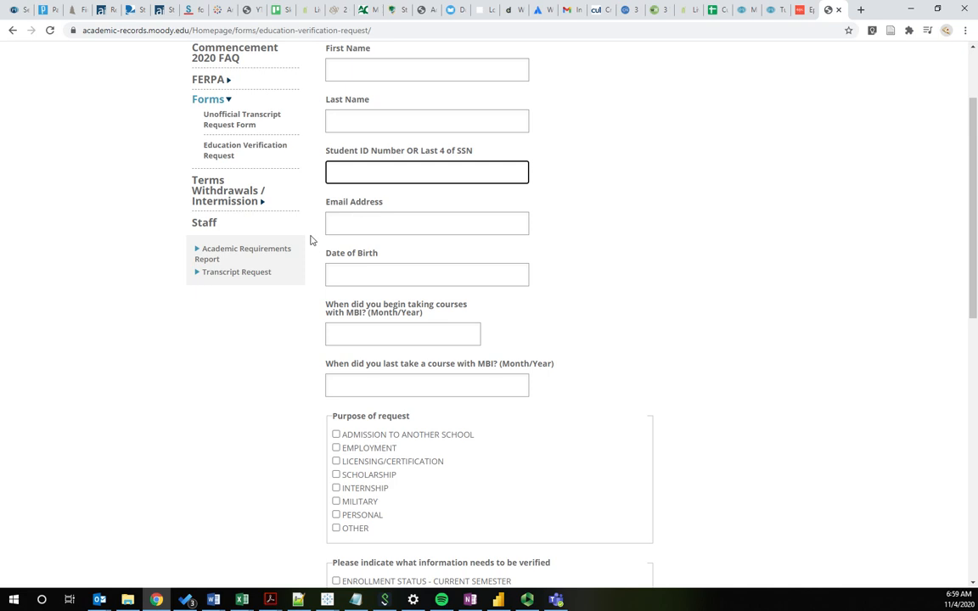
left_click(379, 272)
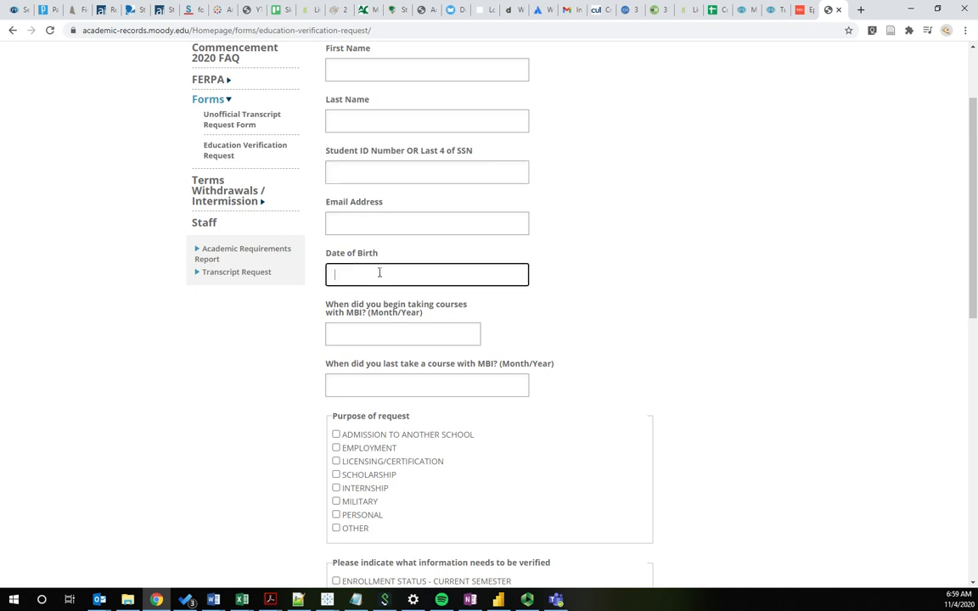
scroll(362, 344, "down", 4)
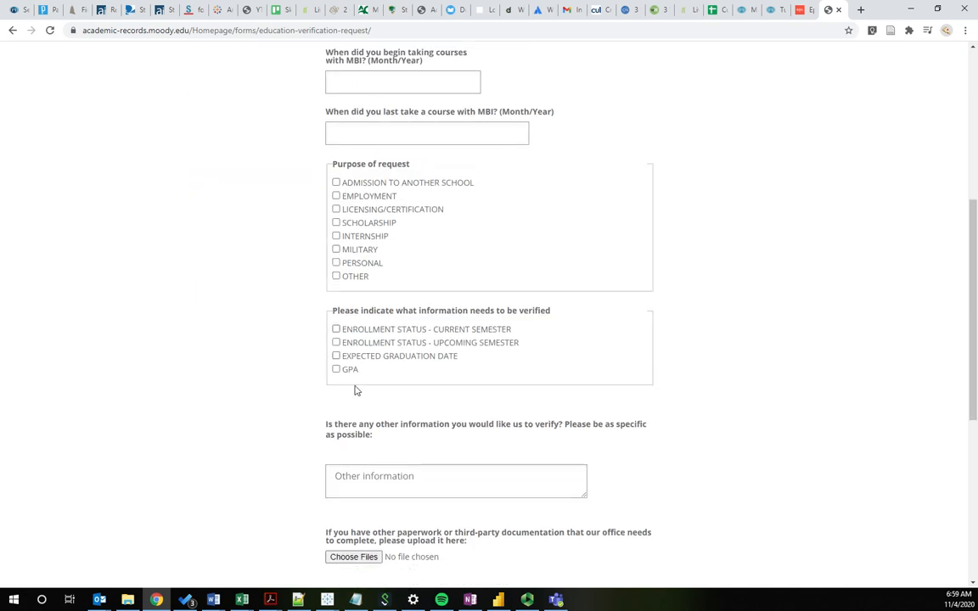
scroll(335, 410, "down", 3)
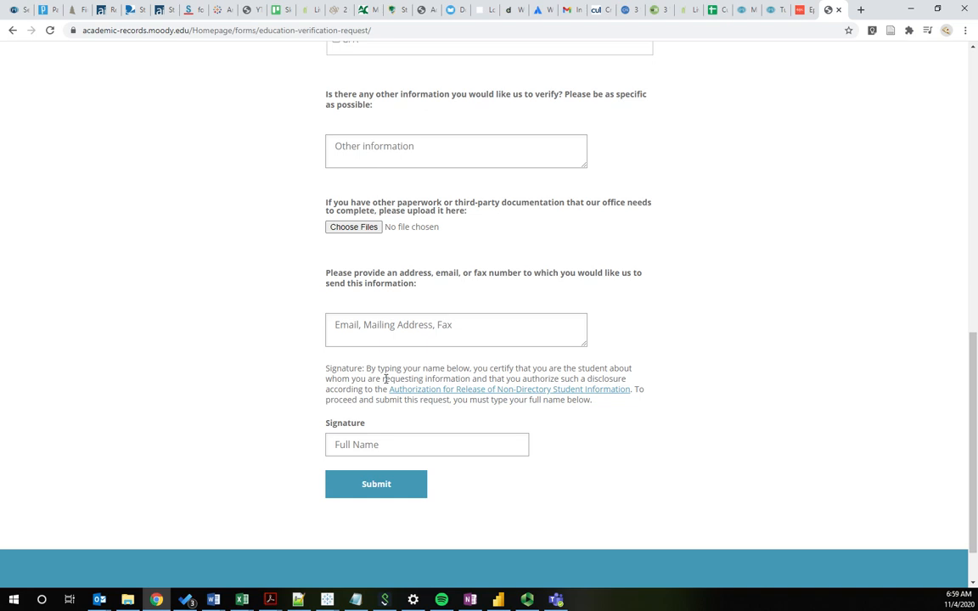
scroll(385, 379, "up", 8)
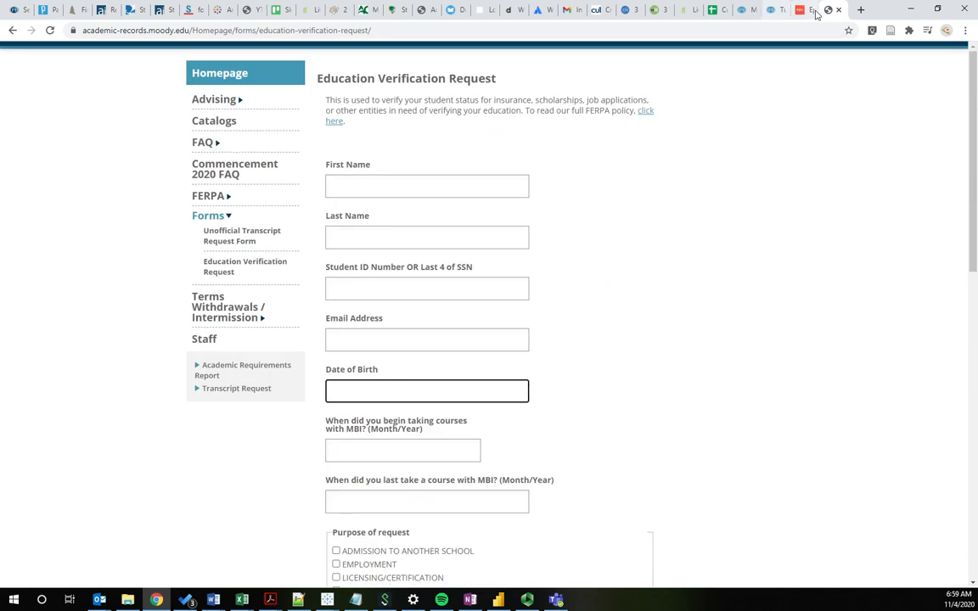
Return to the form's edit view and locate Academic Records - Verification requests among the Academic Records forms
left_click(813, 11)
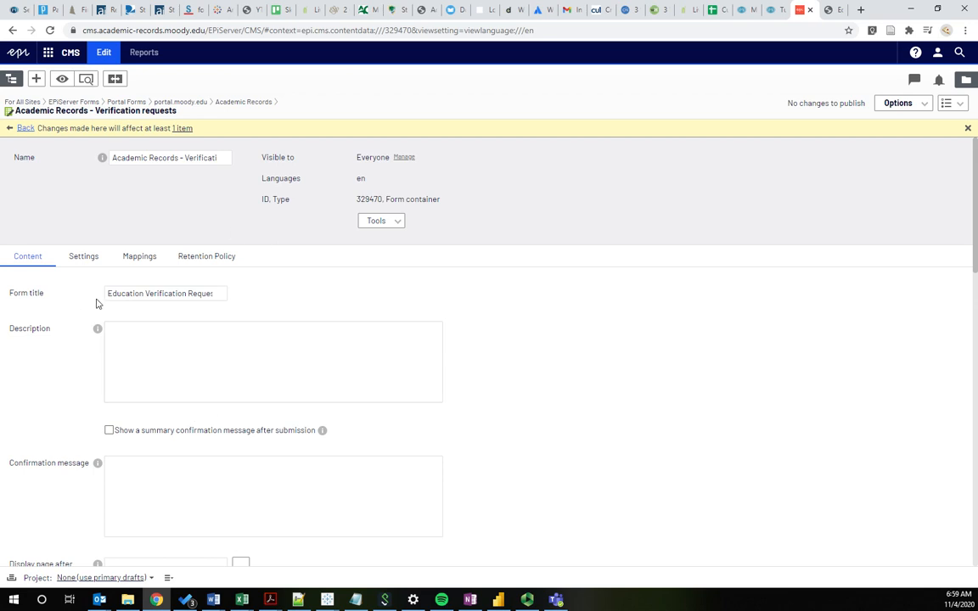
left_click(20, 289)
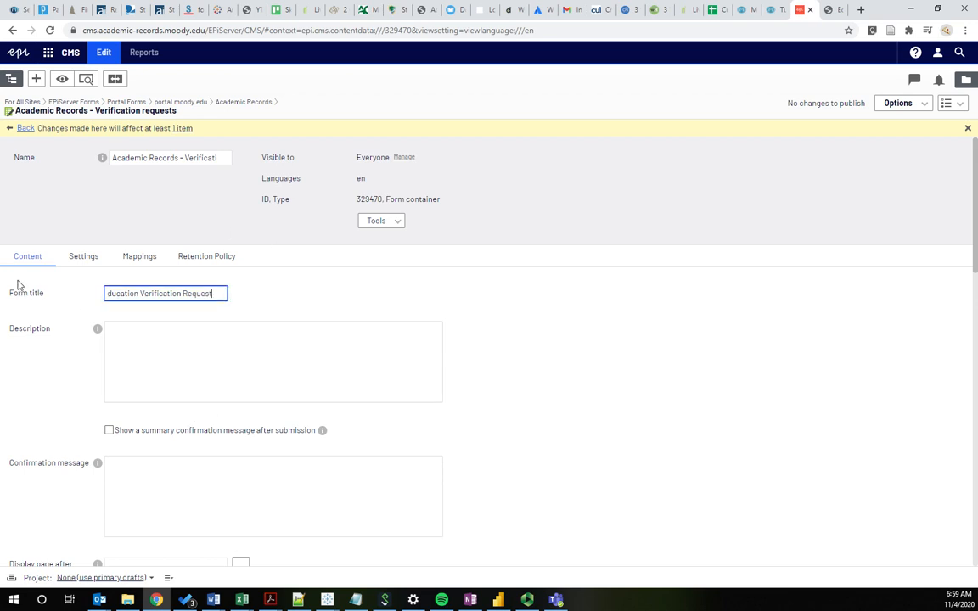
left_click(965, 79)
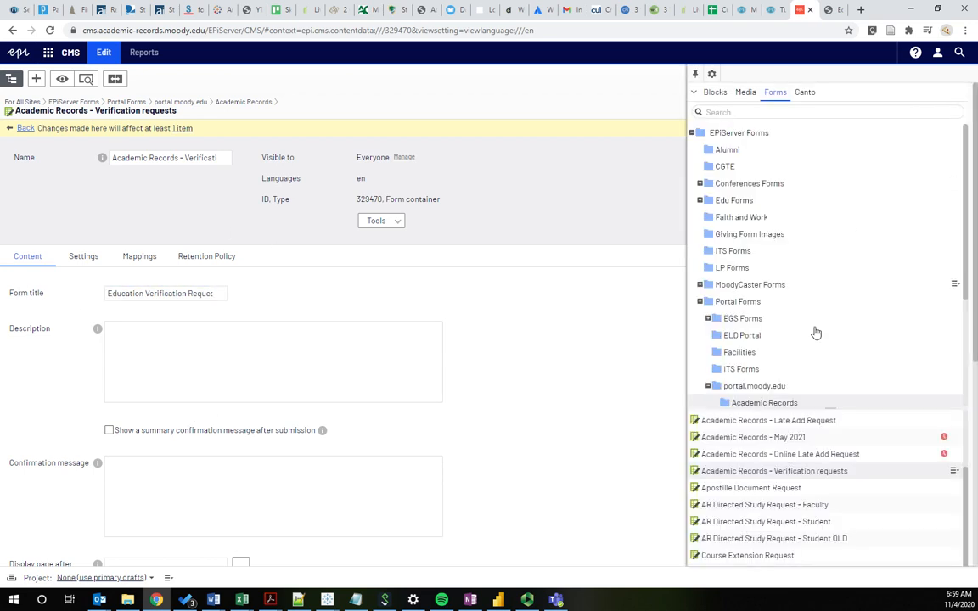
left_click(782, 474)
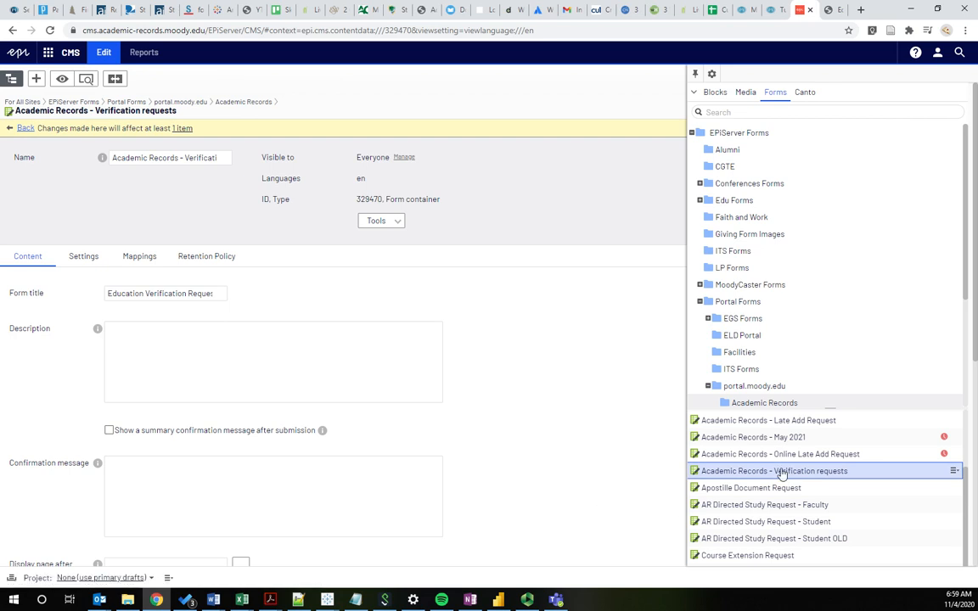
left_click(517, 371)
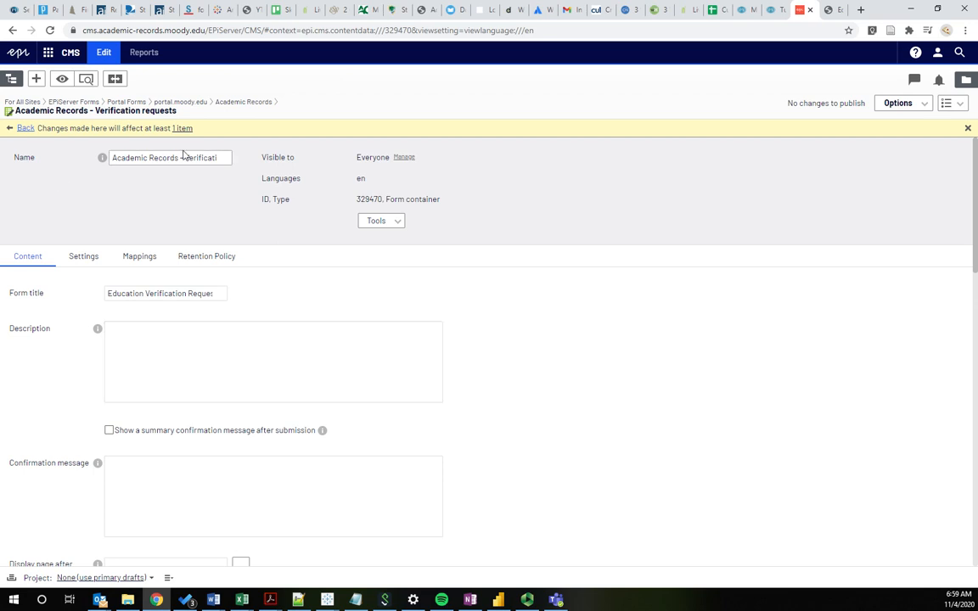
Review the form's name, its datasource mappings and its retention policy for partial and finalized submissions
left_click_drag(109, 158, 424, 158)
left_click(170, 189)
left_click(140, 256)
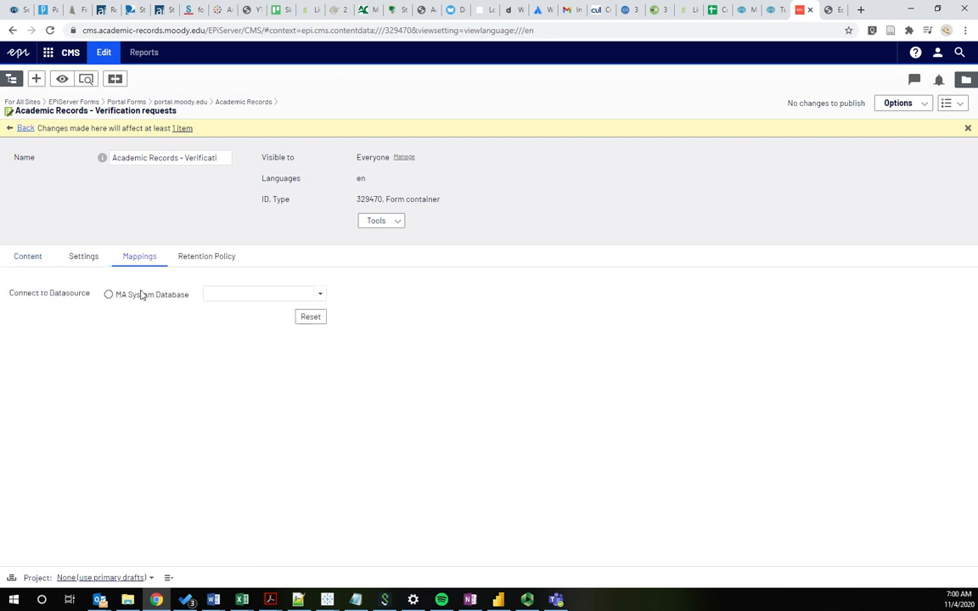
left_click(196, 255)
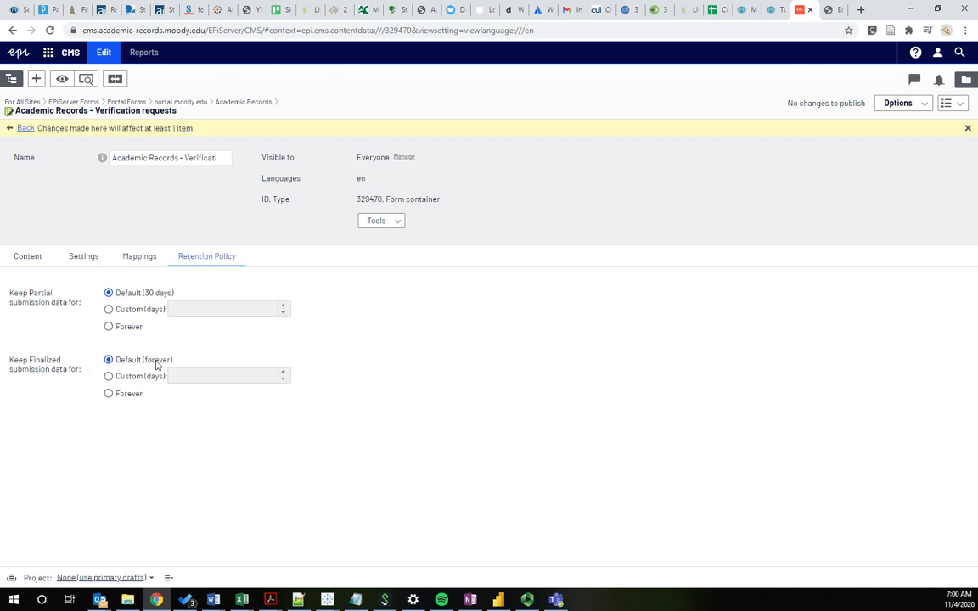
triple_click(21, 369)
left_click(76, 380)
Review the form's content properties, including the form title, the message displayed after submission and the submission options
left_click(34, 256)
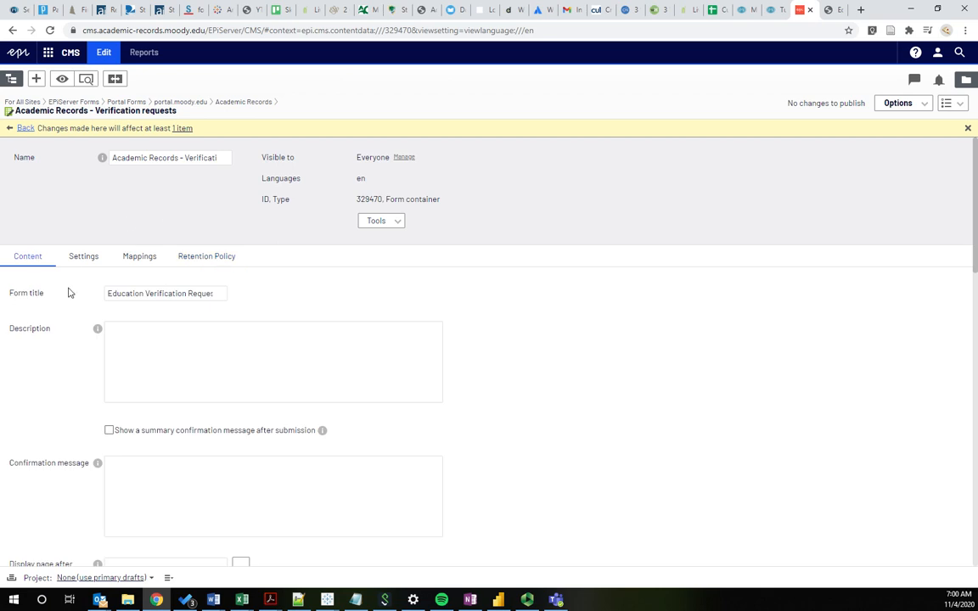
scroll(53, 292, "down", 10)
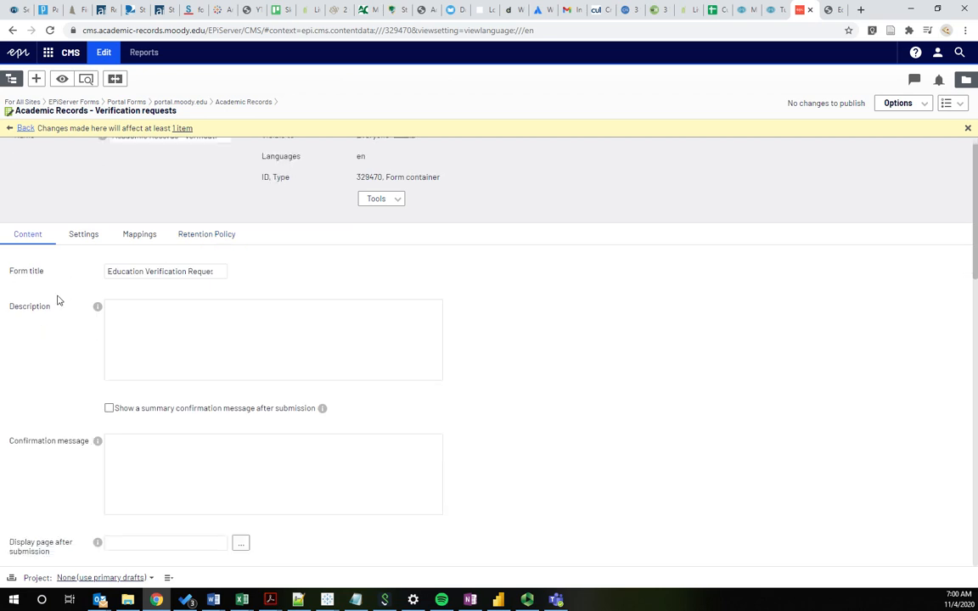
scroll(48, 286, "up", 8)
scroll(46, 281, "down", 4)
scroll(77, 233, "down", 1)
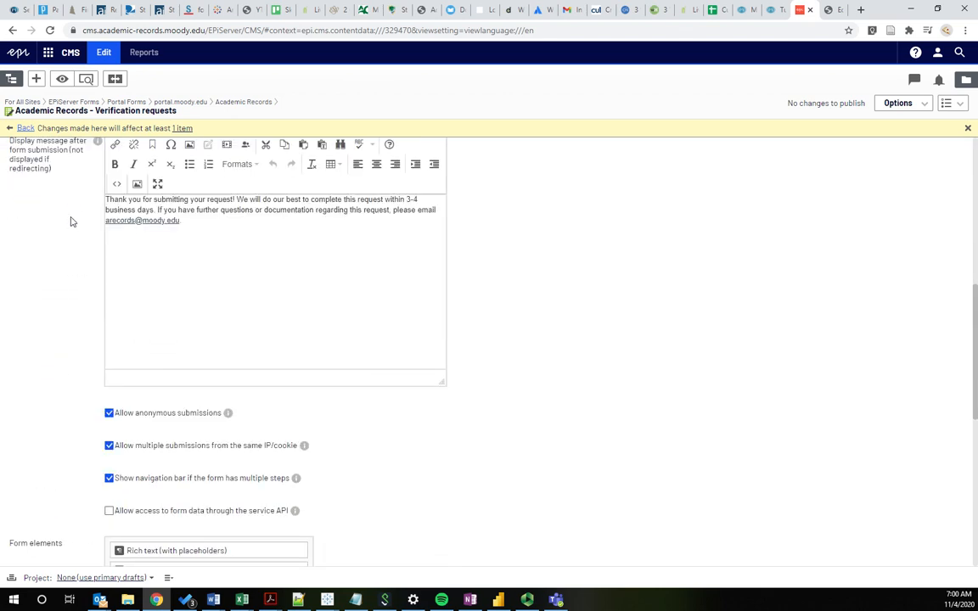
scroll(85, 289, "down", 3)
scroll(96, 304, "up", 2)
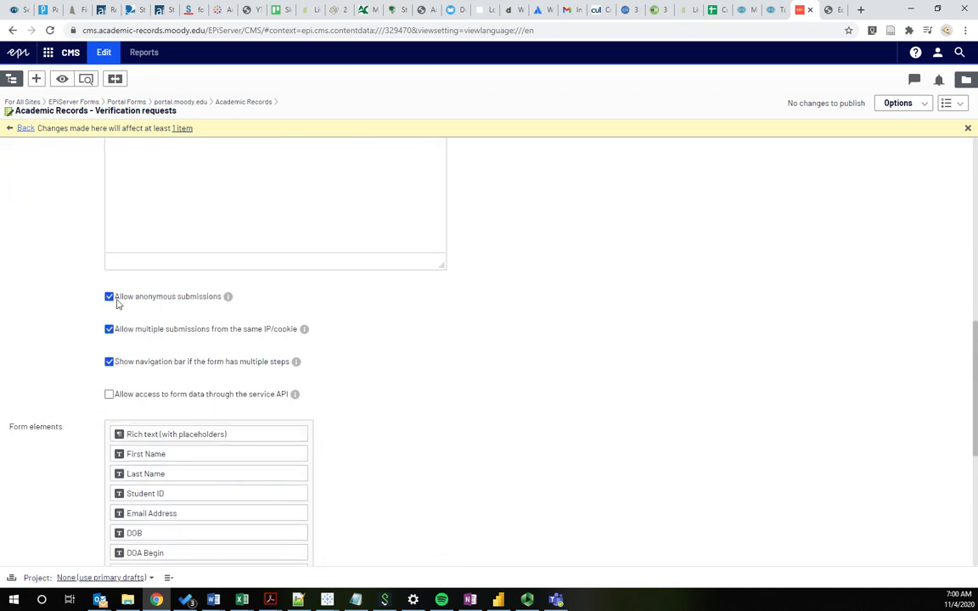
scroll(71, 236, "down", 3)
scroll(59, 230, "up", 6)
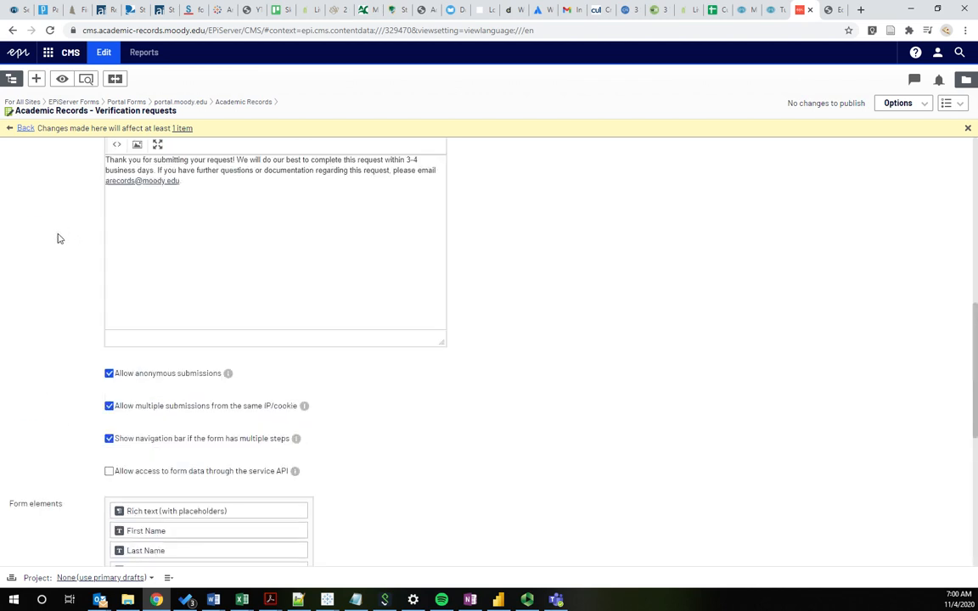
Examine the form elements list, from the rich text element to the Submit button
scroll(58, 238, "down", 6)
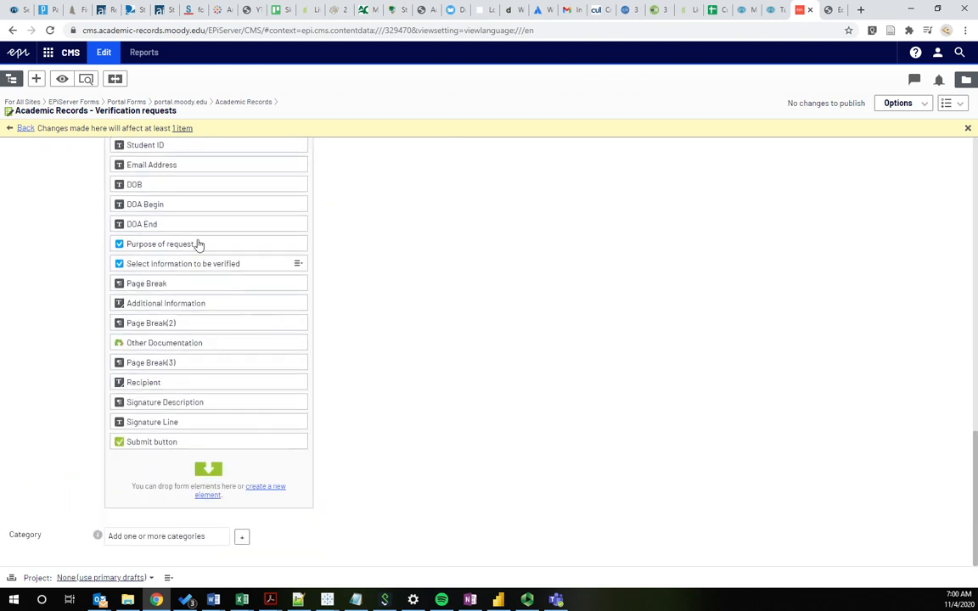
scroll(186, 261, "up", 3)
left_click_drag(9, 195, 53, 199)
left_click(61, 189)
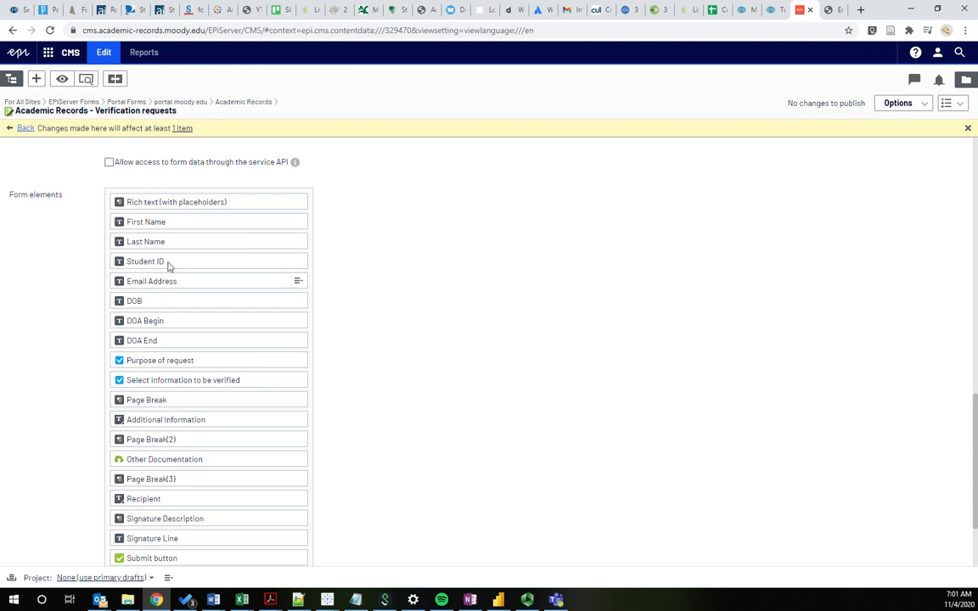
Switch to the live Education Verification Request page to compare its fields with the listed form elements
left_click(832, 10)
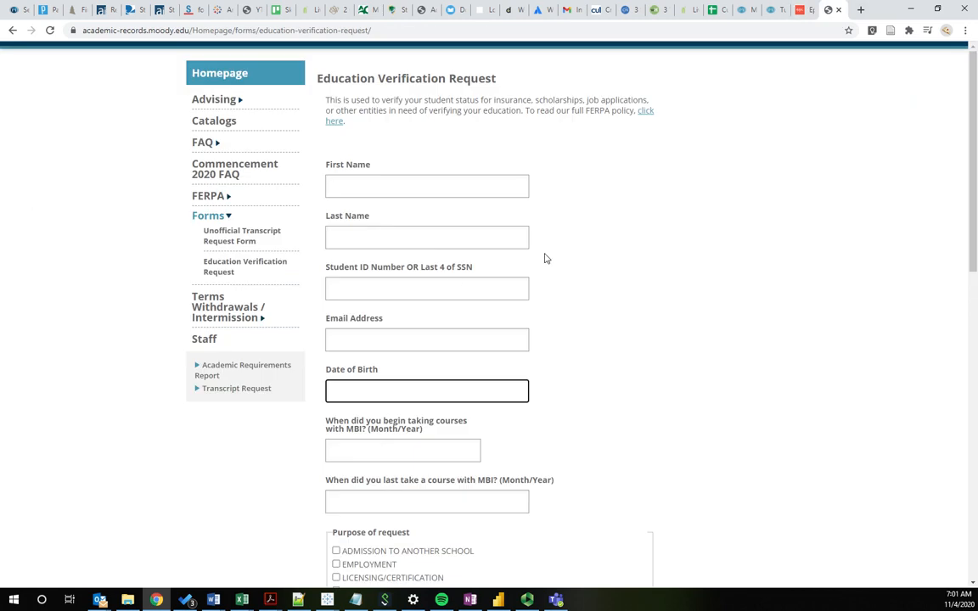
scroll(614, 153, "down", 2)
scroll(614, 153, "up", 2)
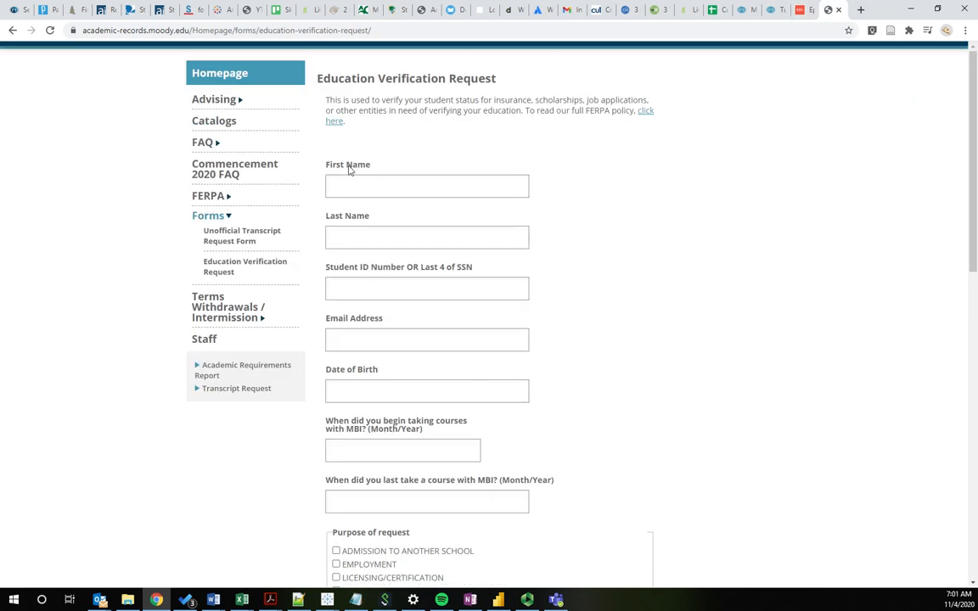
left_click(332, 186)
left_click(553, 254)
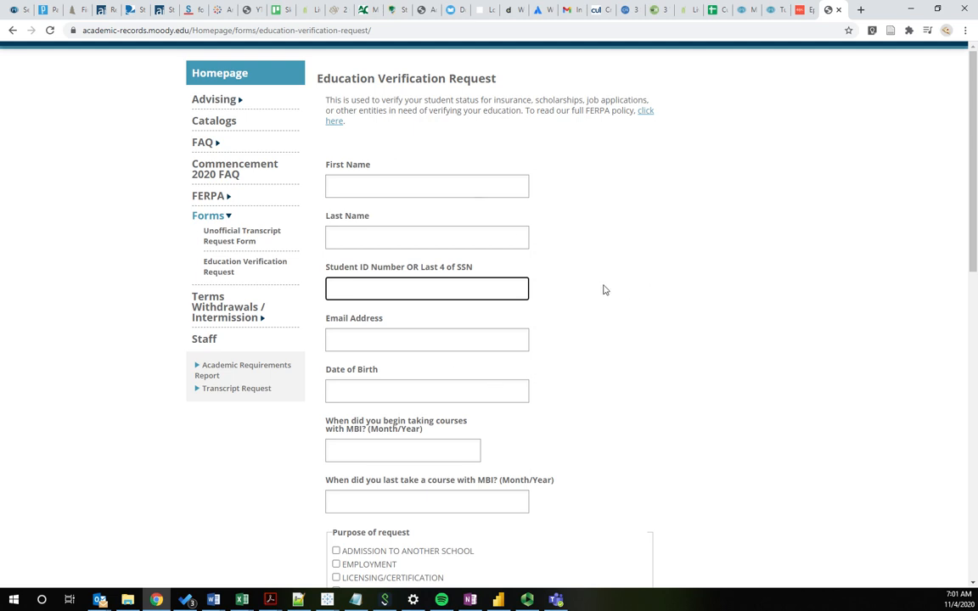
Return to the form's edit view and review the end of the elements list and the display message after form submission
left_click(797, 16)
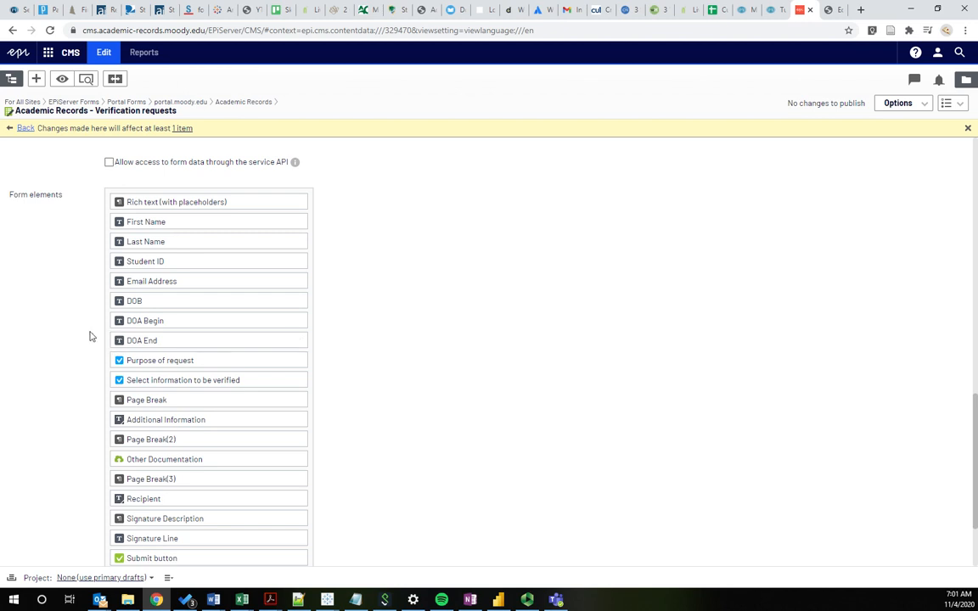
scroll(85, 310, "down", 2)
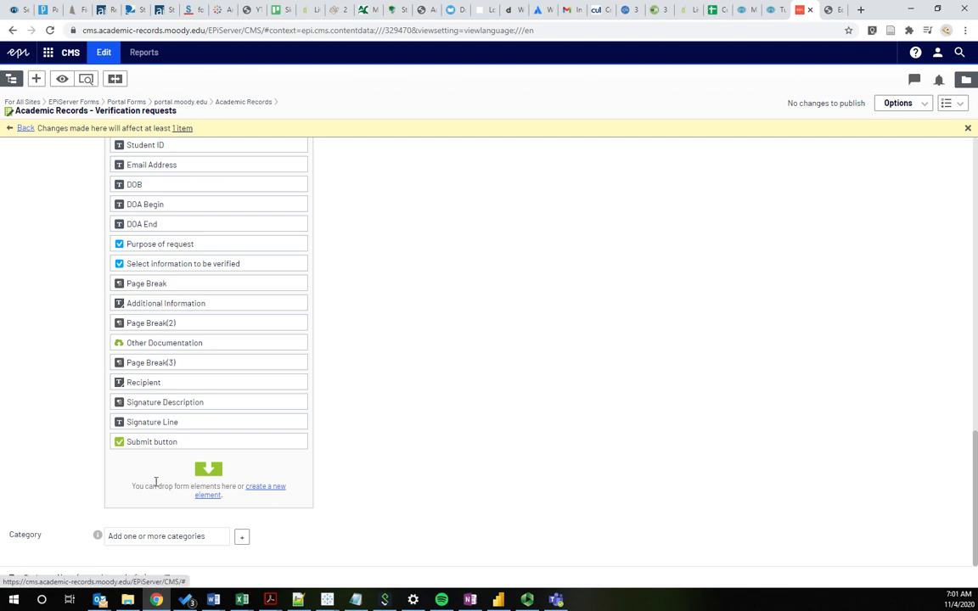
scroll(68, 375, "up", 15)
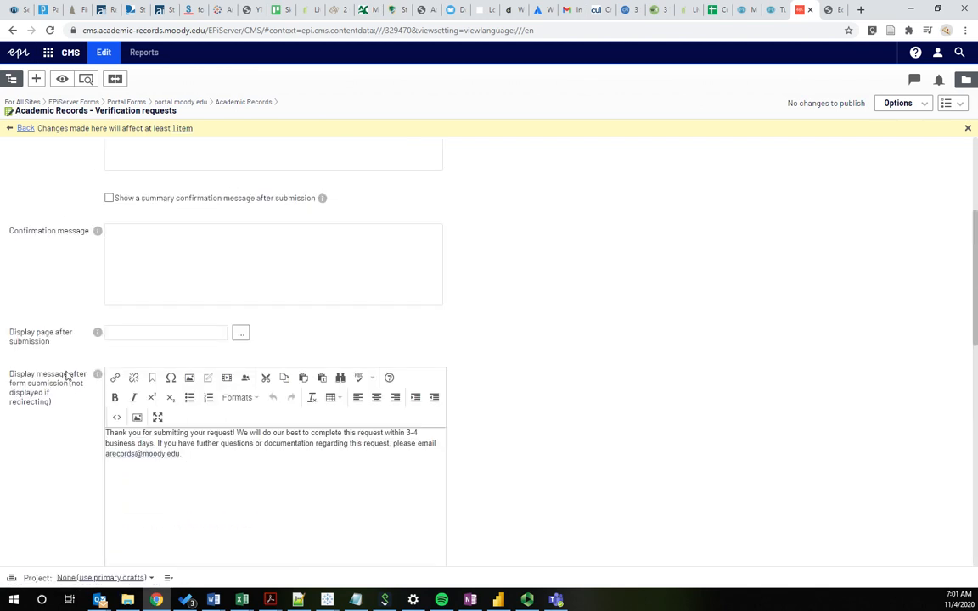
Check the form's title and after-submission properties against the live Education Verification Request page
scroll(153, 509, "down", 3)
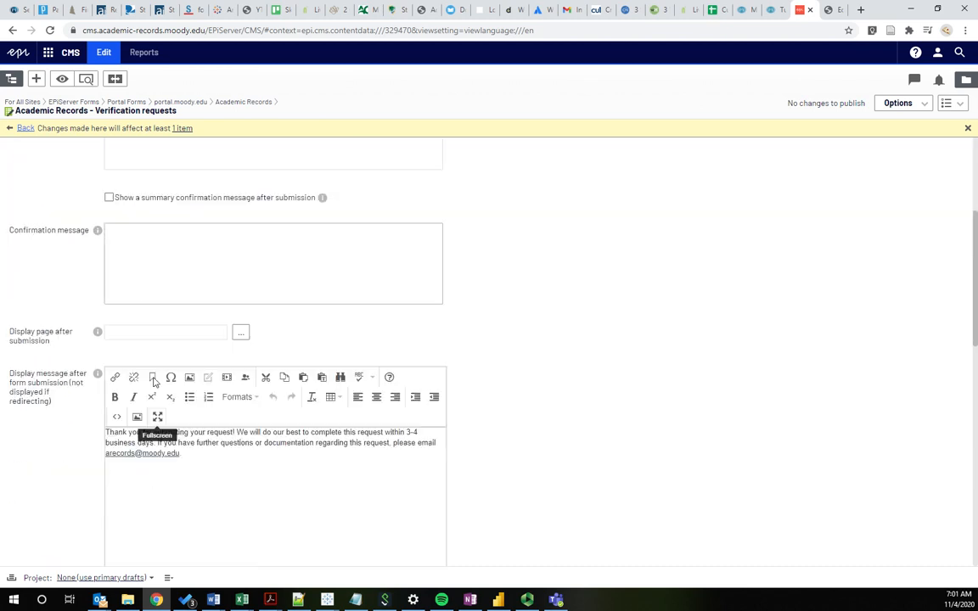
scroll(73, 280, "up", 1)
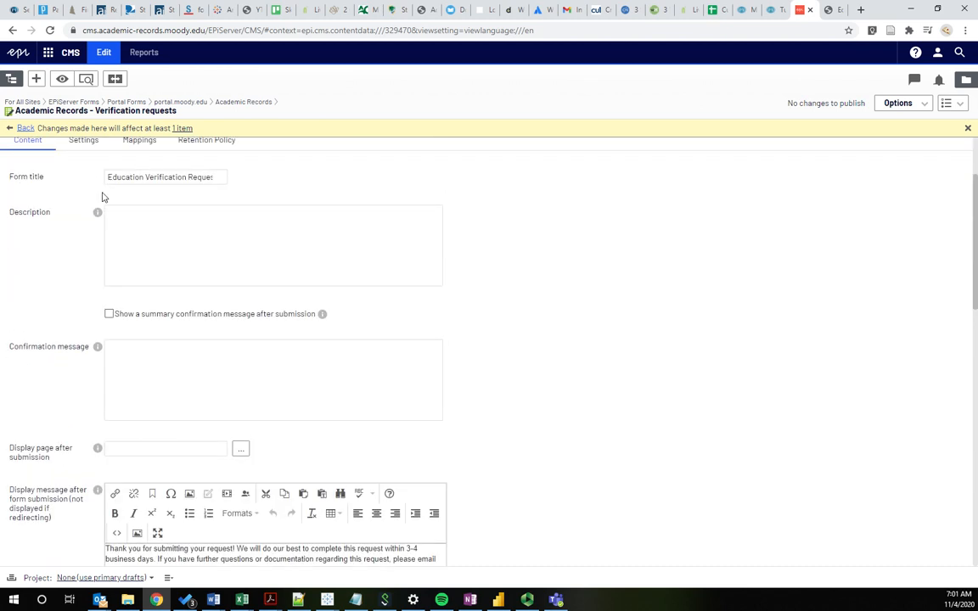
left_click(845, 8)
left_click(803, 9)
scroll(30, 283, "down", 3)
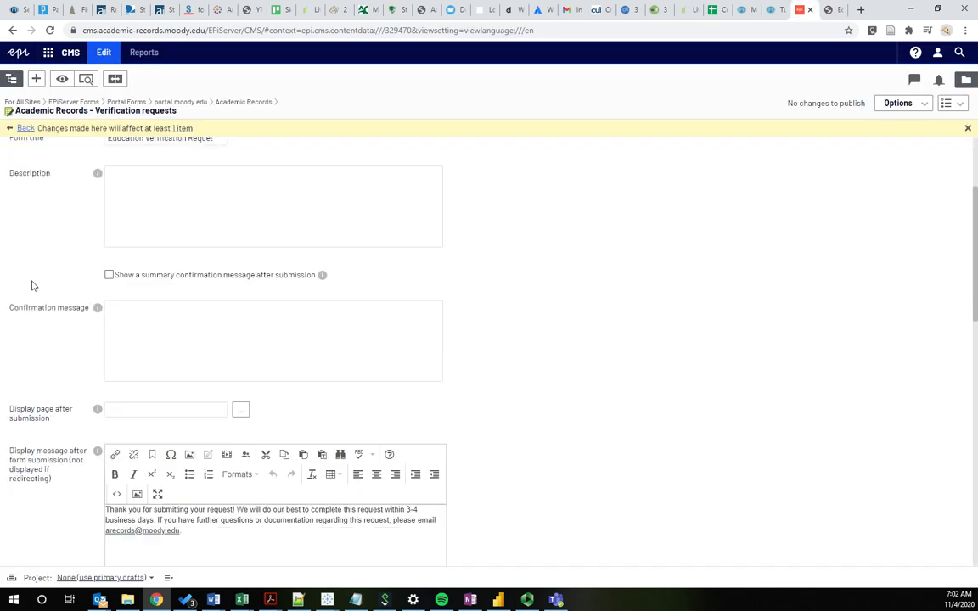
scroll(43, 280, "up", 5)
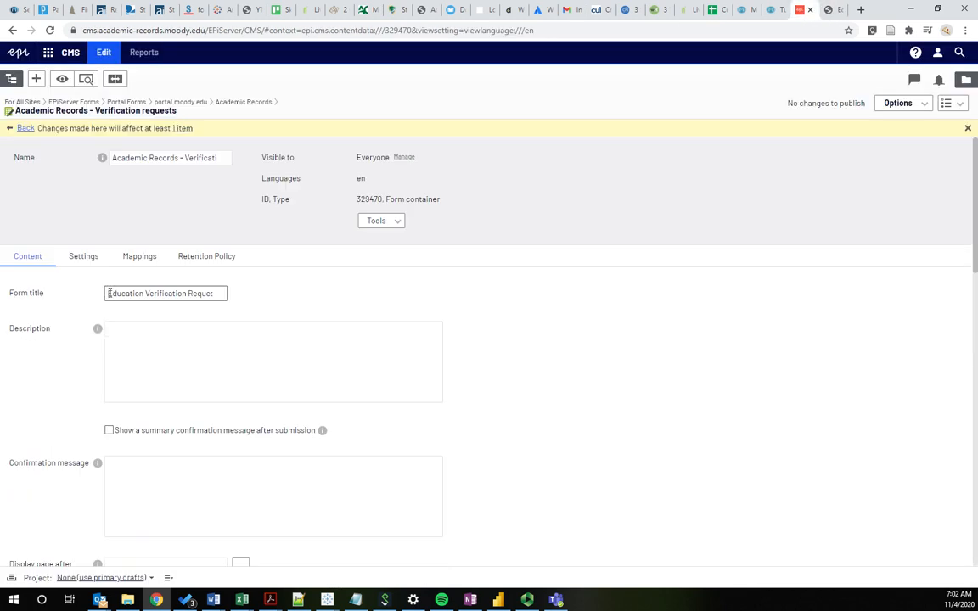
Examine the form title, the description and the confirmation message fields in the form's content properties
left_click_drag(107, 293, 295, 303)
left_click(53, 314)
left_click(190, 351)
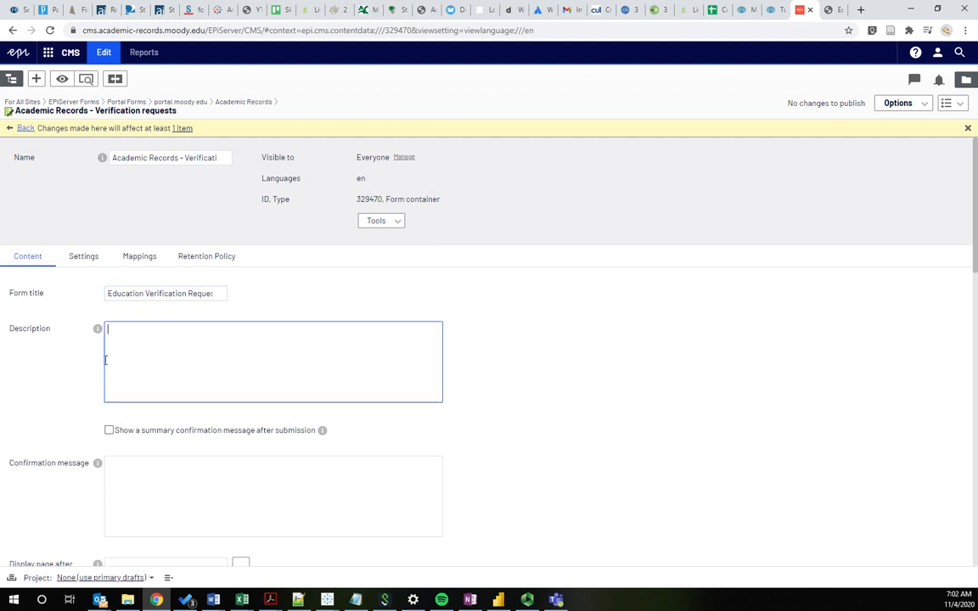
scroll(26, 334, "down", 1)
left_click_drag(110, 176, 324, 183)
left_click(156, 265)
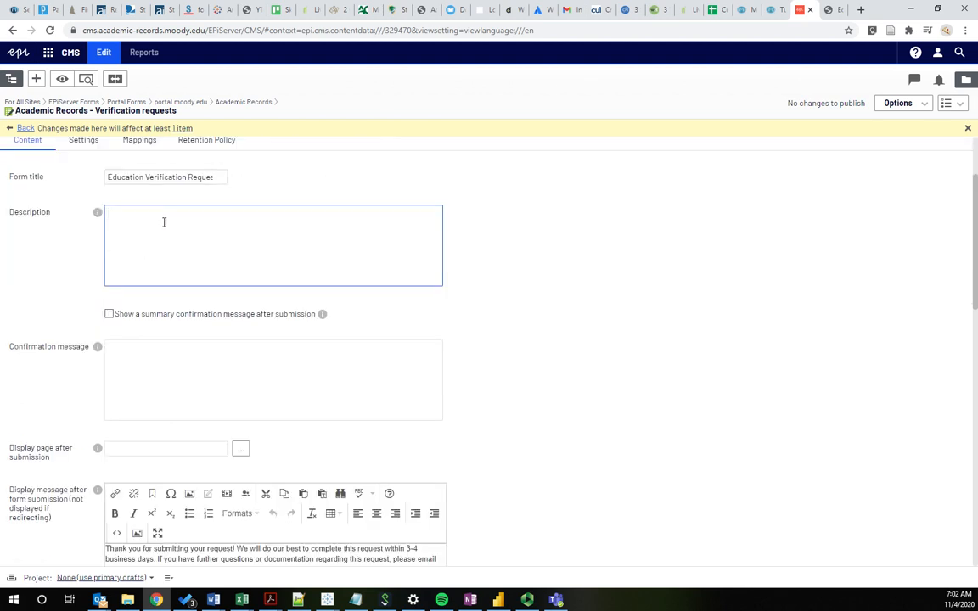
scroll(72, 297, "down", 1)
left_click(114, 226)
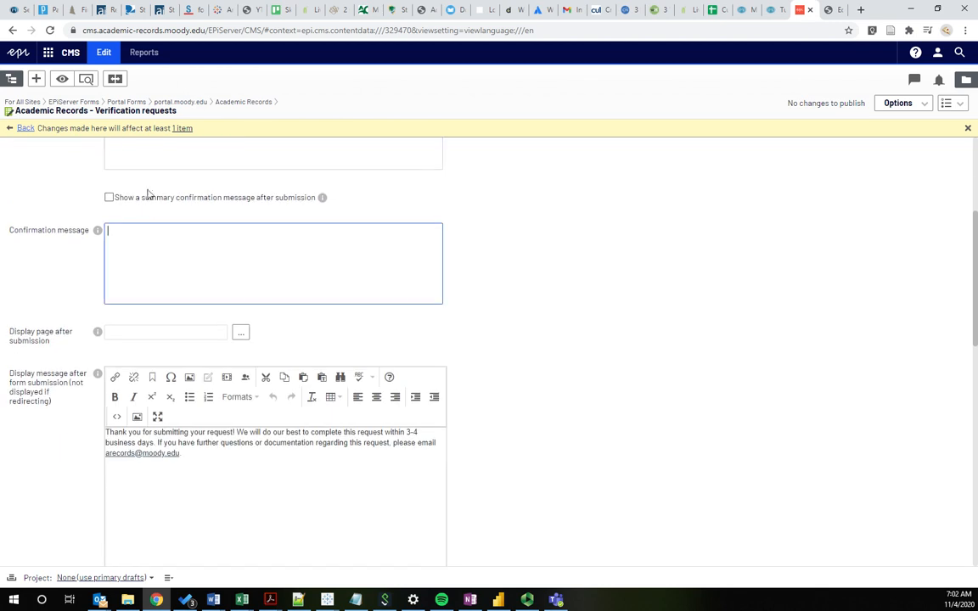
Review the display page and display message after submission, down to the submission options and the start of the form elements
scroll(34, 261, "down", 1)
scroll(83, 321, "up", 4)
scroll(101, 344, "down", 4)
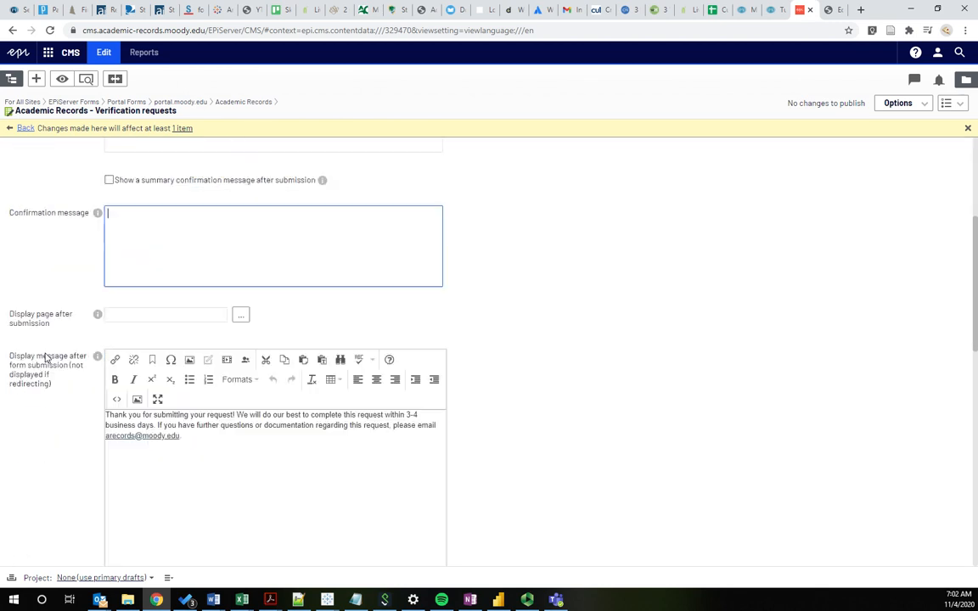
left_click_drag(274, 341, 51, 267)
left_click(241, 400)
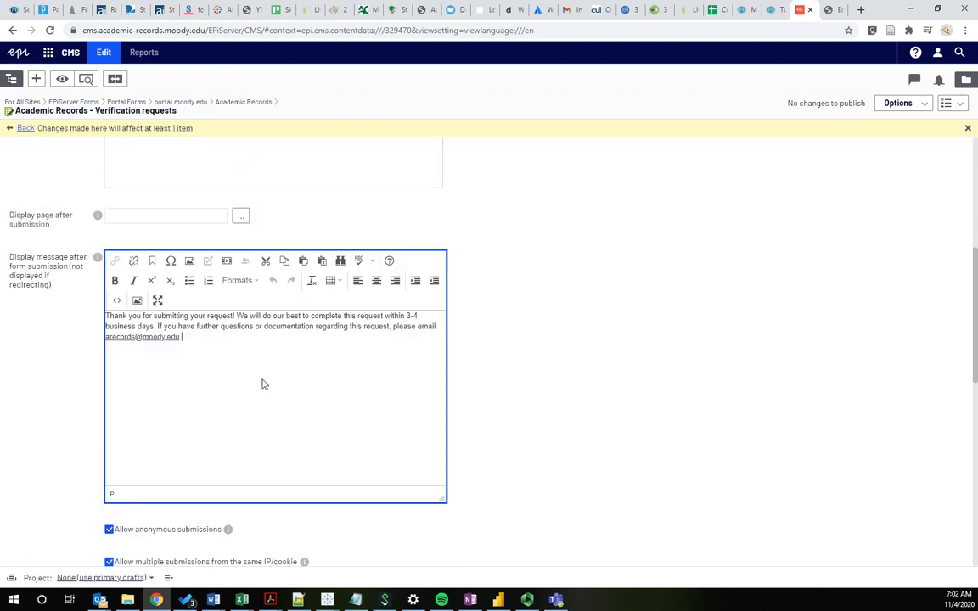
scroll(59, 343, "up", 4)
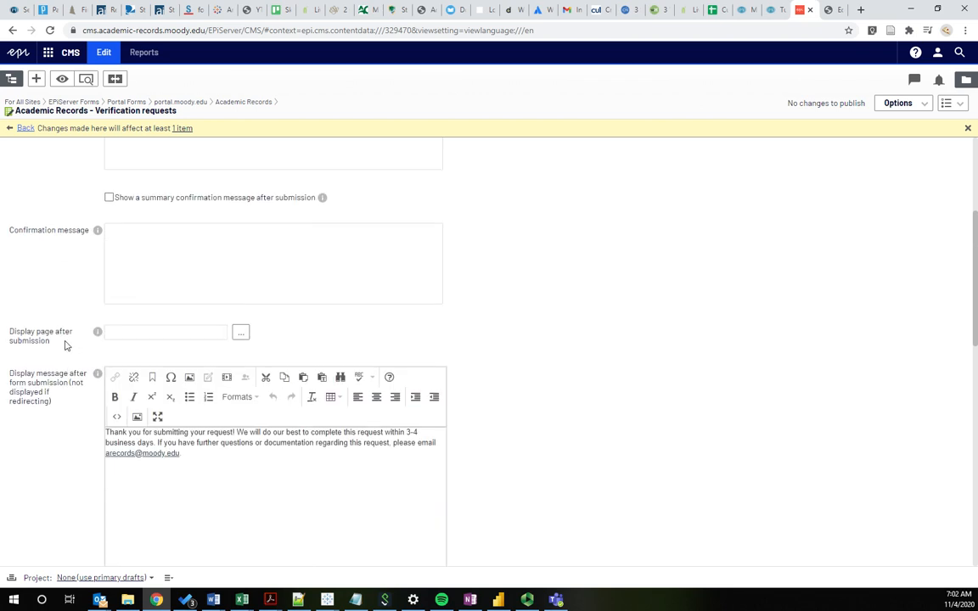
scroll(59, 336, "down", 5)
scroll(64, 327, "up", 3)
scroll(58, 331, "down", 5)
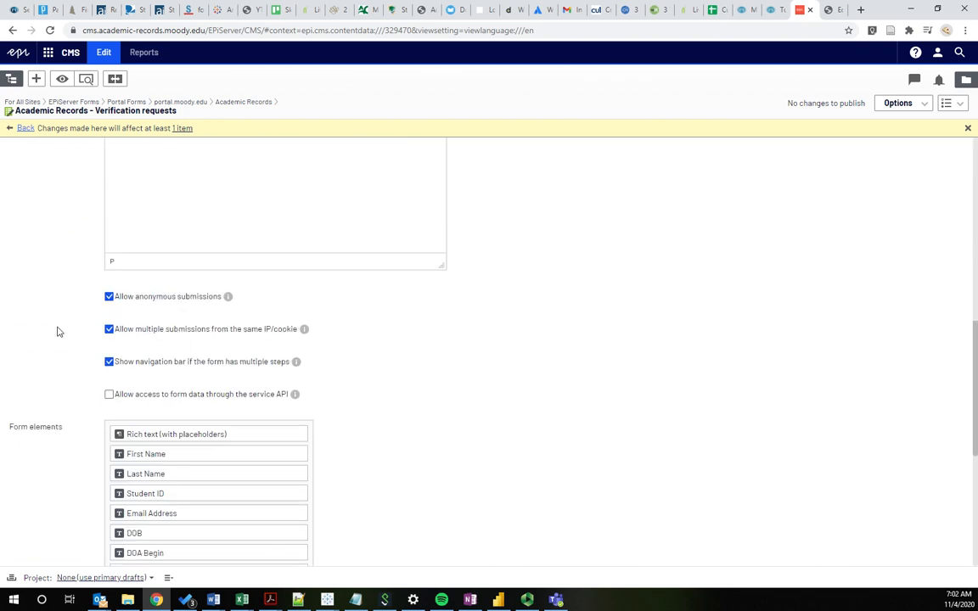
Highlight the introductory paragraph on the live Education Verification Request page and return to the form's edit view
left_click(830, 11)
left_click_drag(327, 99, 396, 138)
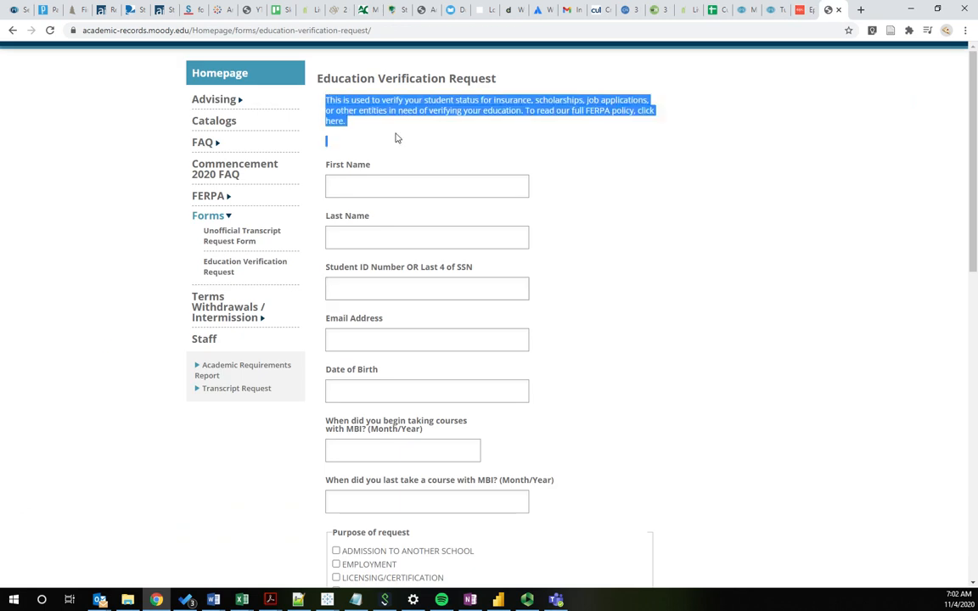
left_click(806, 10)
Open the Rich text (with placeholders) form element for editing
scroll(85, 268, "down", 4)
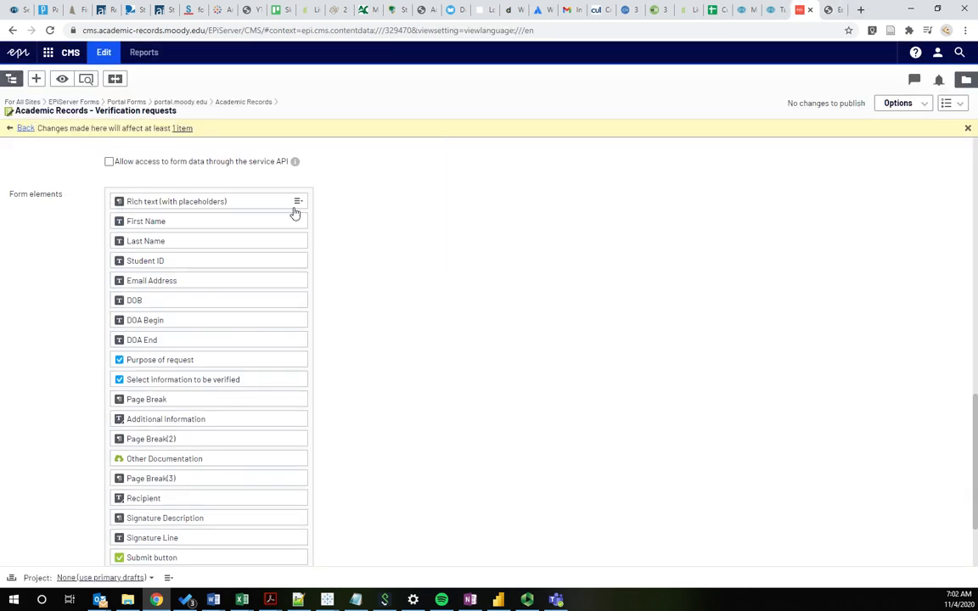
left_click(297, 202)
left_click(320, 212)
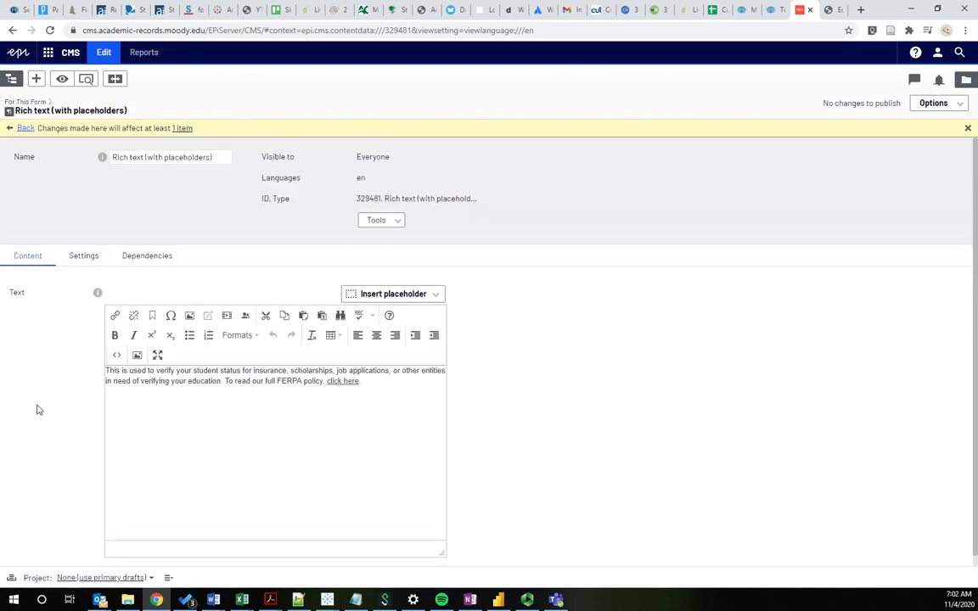
scroll(302, 427, "down", 1)
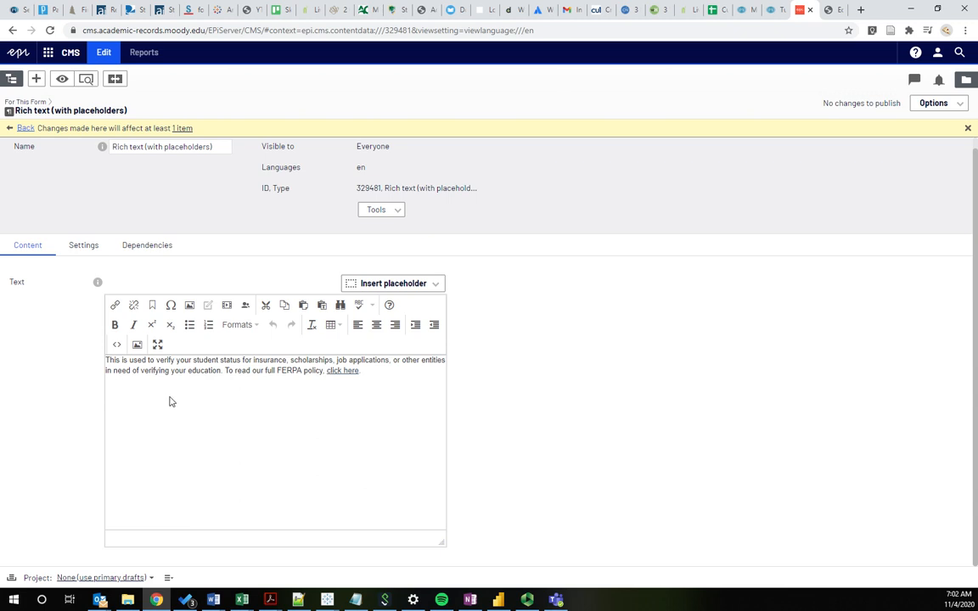
Examine the rich text element's introductory text, its FERPA policy "click here" link and the element's name
left_click_drag(107, 360, 385, 395)
left_click(378, 386)
left_click(345, 371)
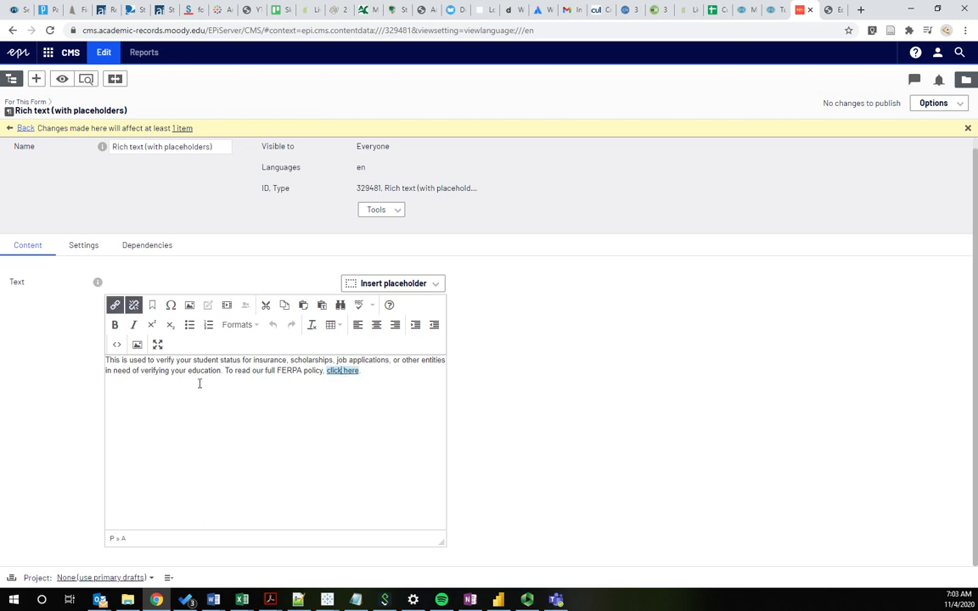
left_click_drag(17, 114, 167, 117)
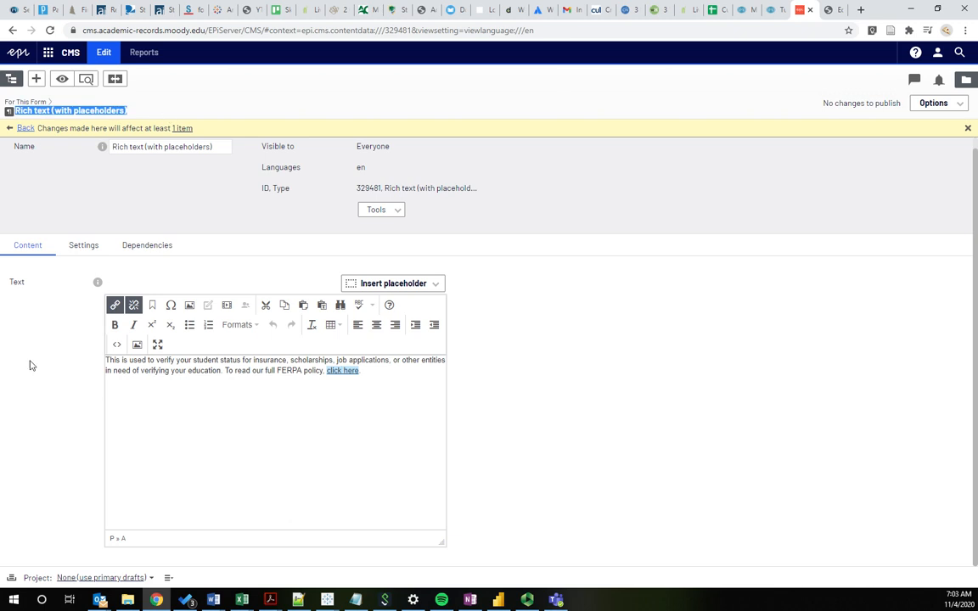
Switch to the live Education Verification Request page and compare its introductory paragraph with the rich text element
key("ctrl+Tab")
left_click(320, 105)
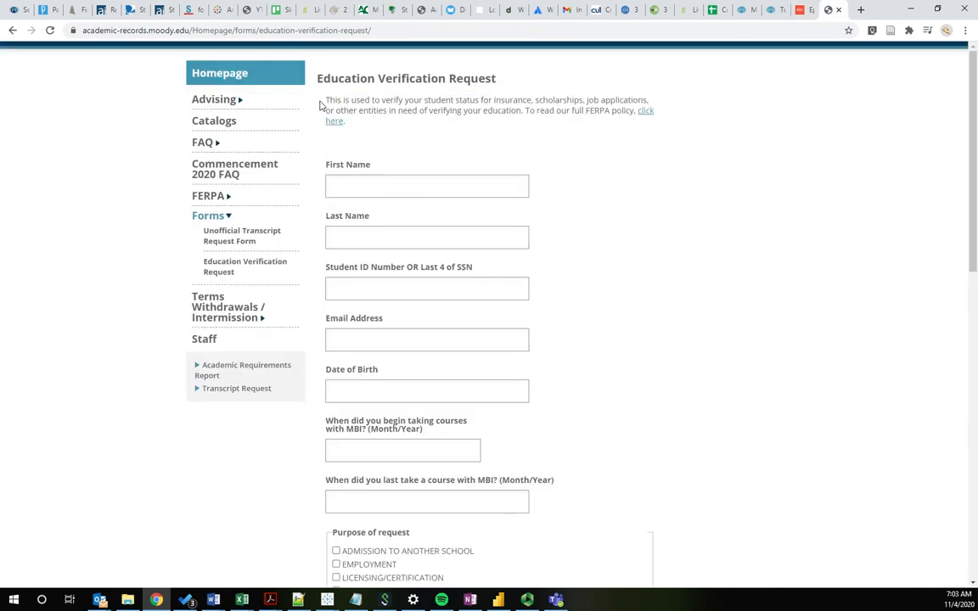
left_click_drag(293, 89, 324, 99)
left_click(360, 129)
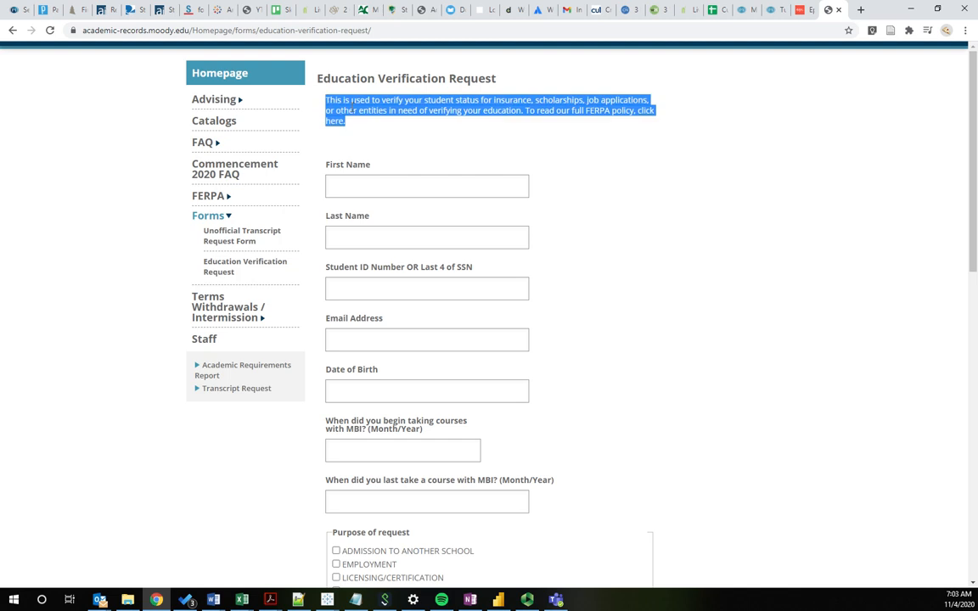
left_click(464, 115)
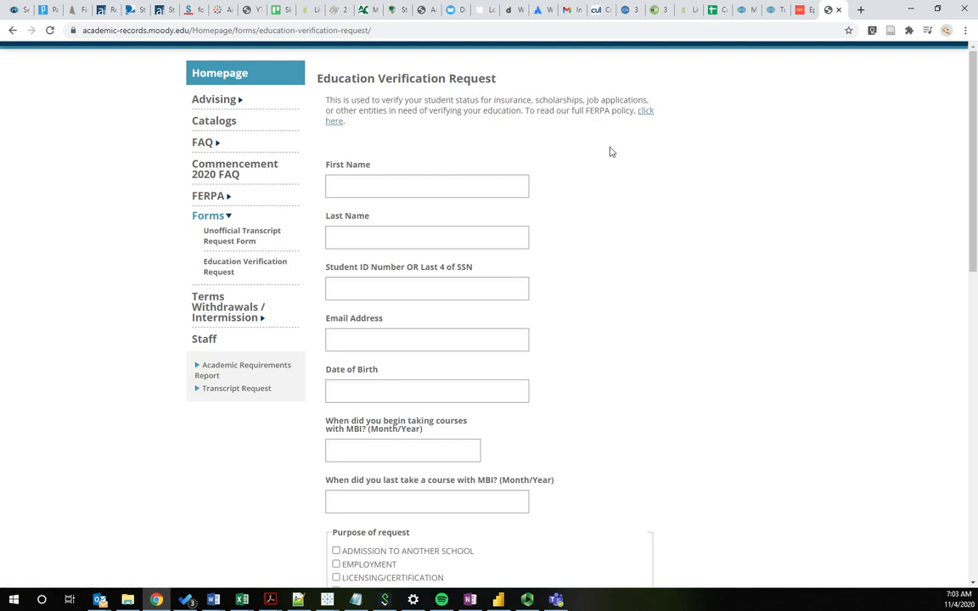
Leave the live page and go back from the rich text element to the Academic Records - Verification requests form
left_click(803, 9)
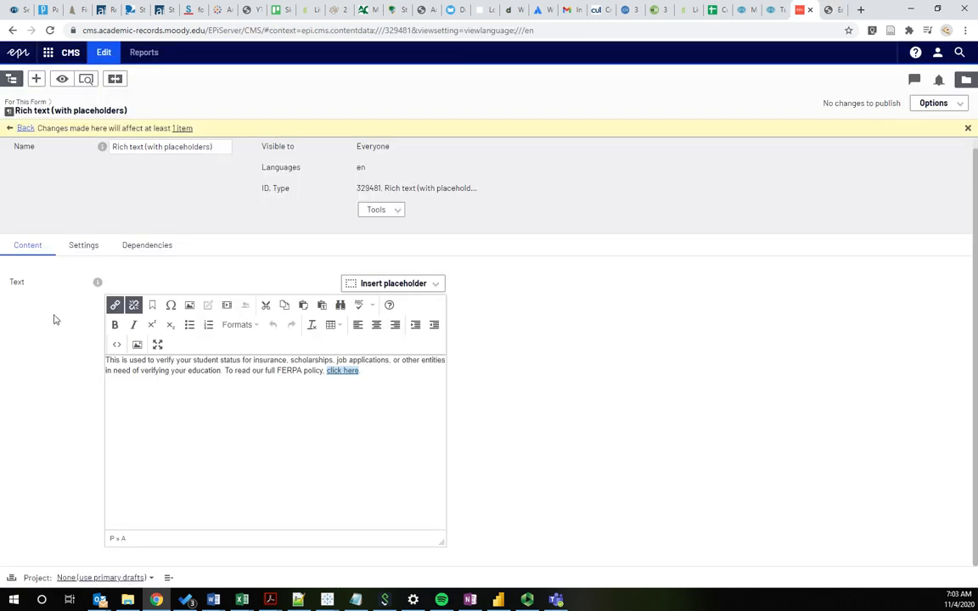
left_click(273, 389)
left_click(23, 128)
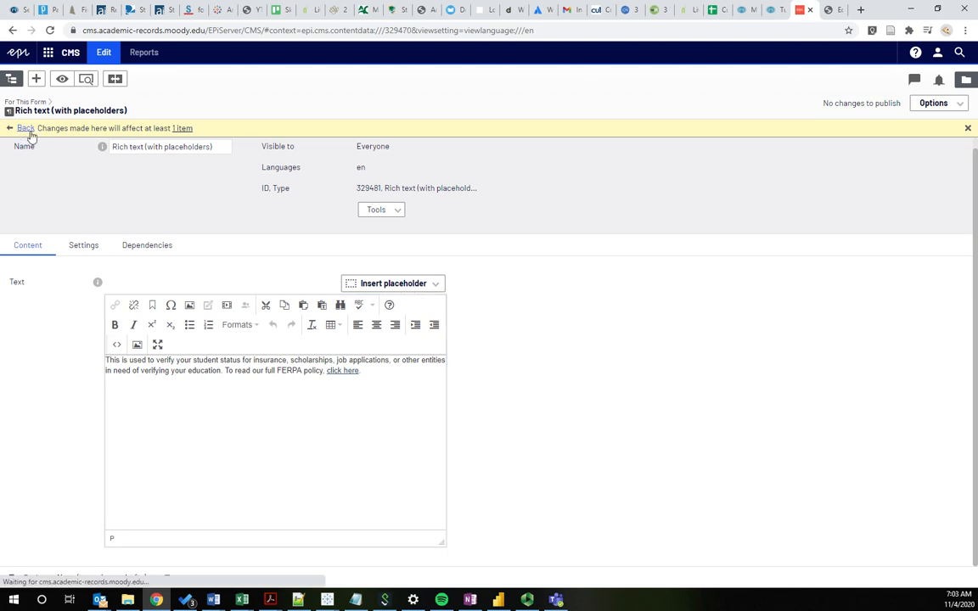
Examine the form's description, summary confirmation option, confirmation message and display page after submission properties
left_click(124, 375)
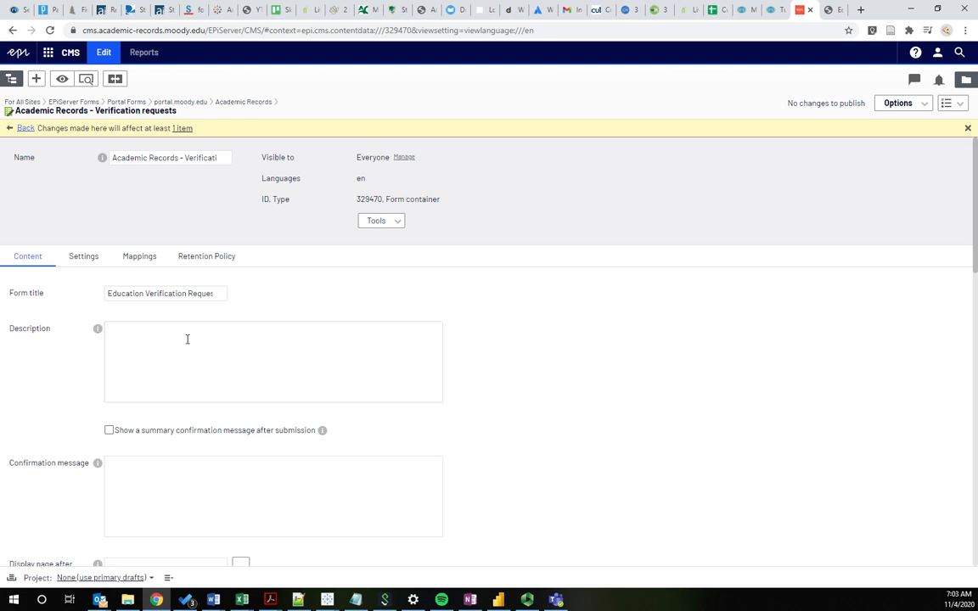
scroll(57, 345, "down", 2)
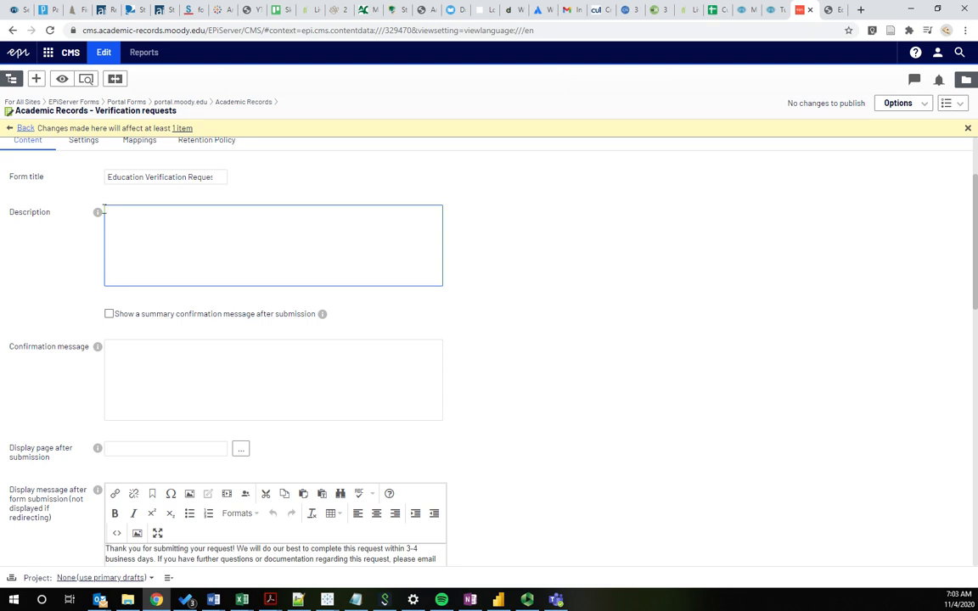
scroll(102, 229, "down", 2)
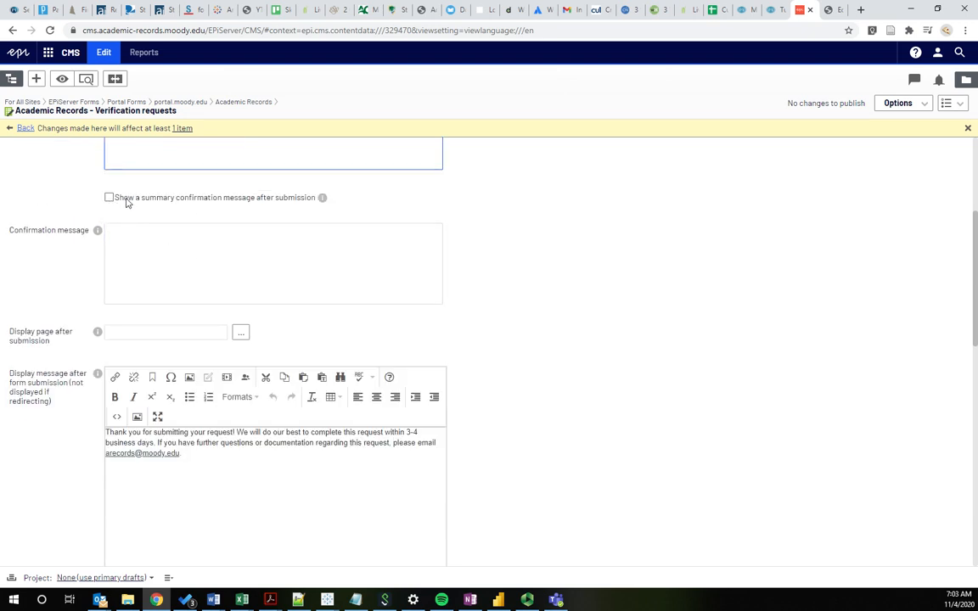
left_click(287, 234)
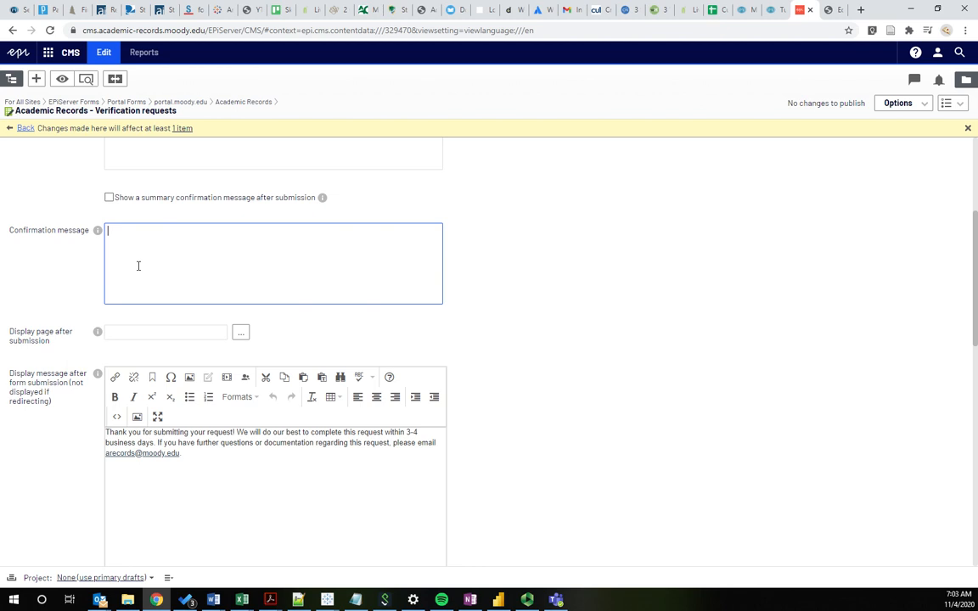
scroll(49, 384, "down", 2)
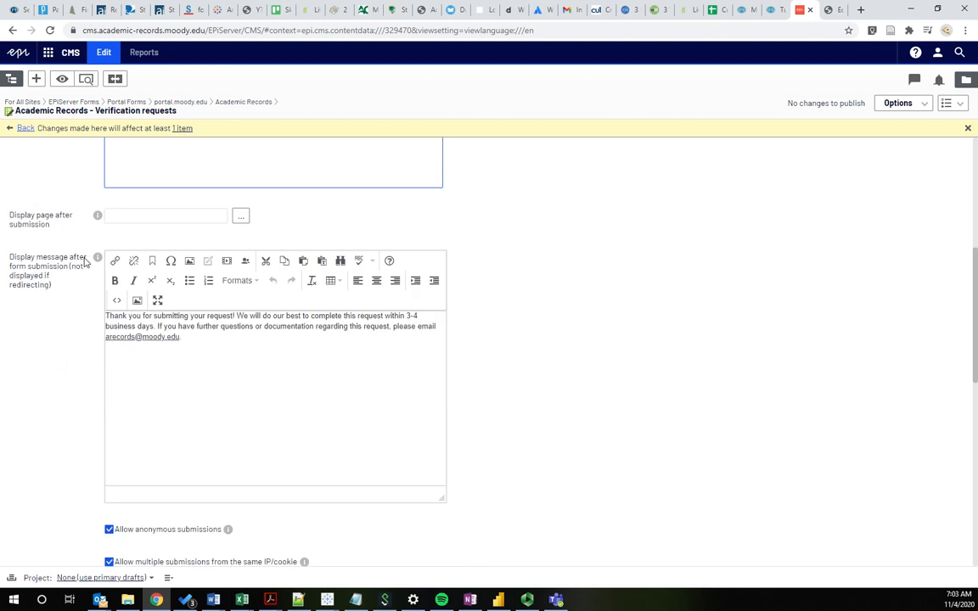
left_click(146, 216)
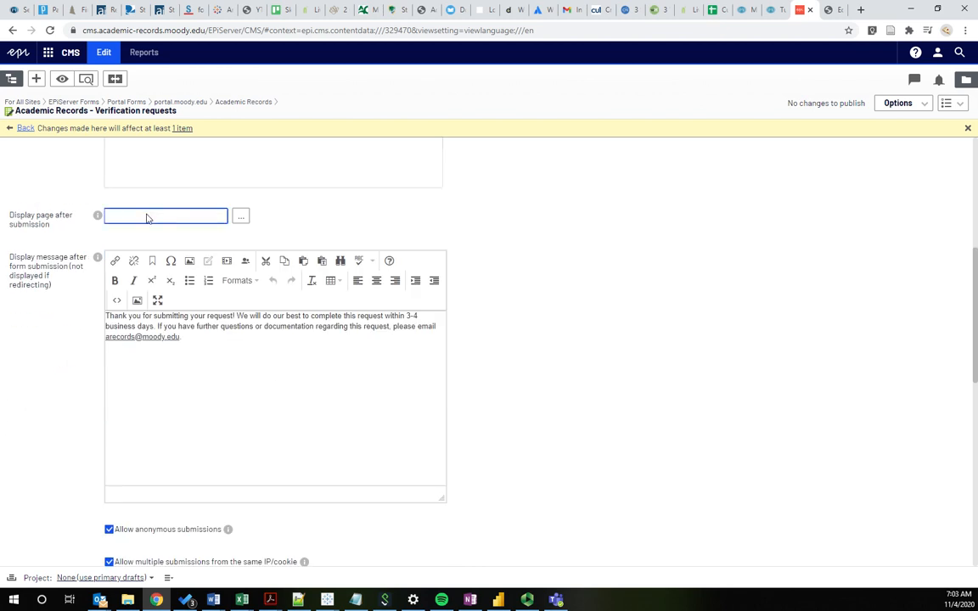
triple_click(13, 219)
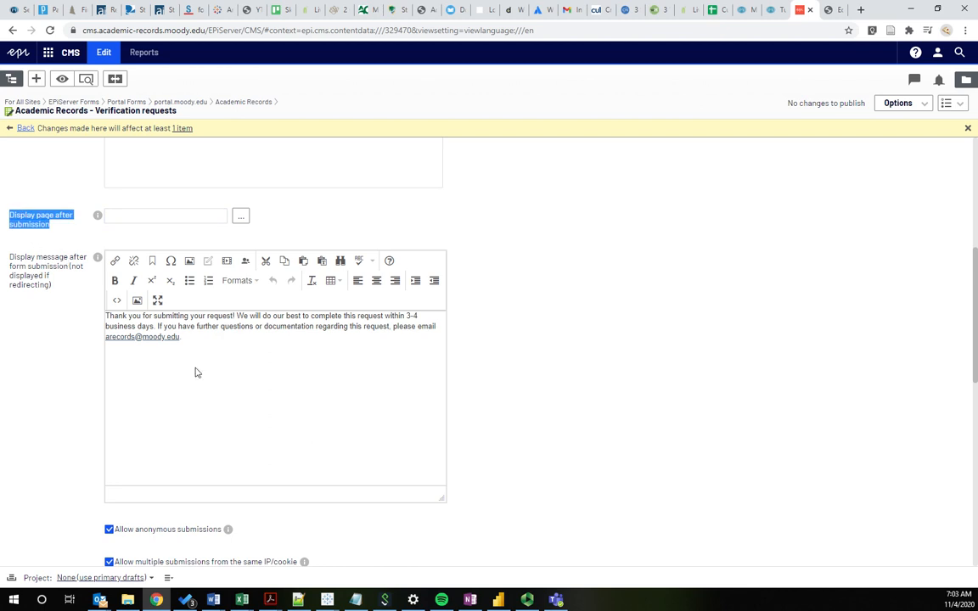
Examine the thank-you message displayed after form submission, including its stated number of business days
left_click(227, 348)
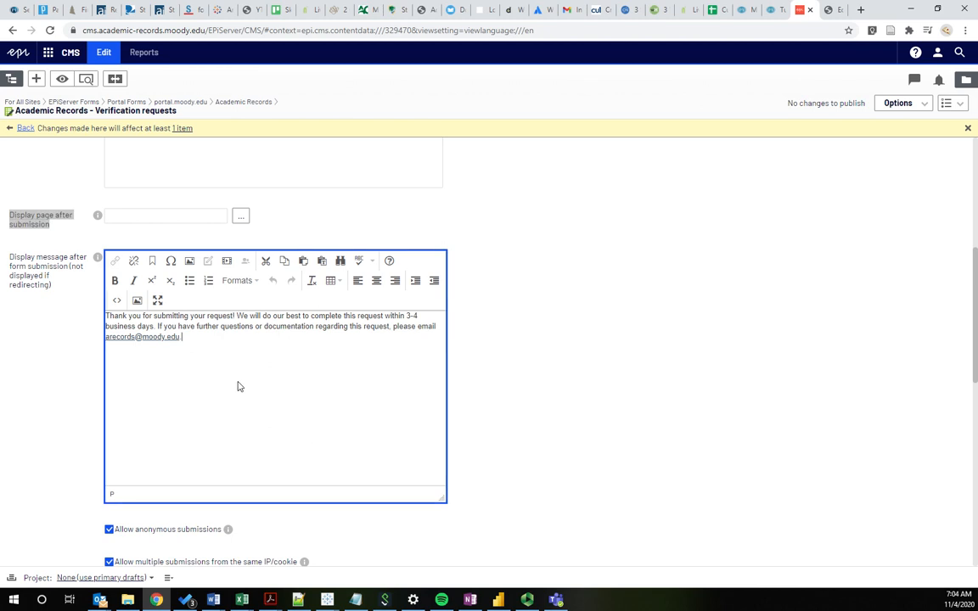
scroll(136, 414, "down", 2)
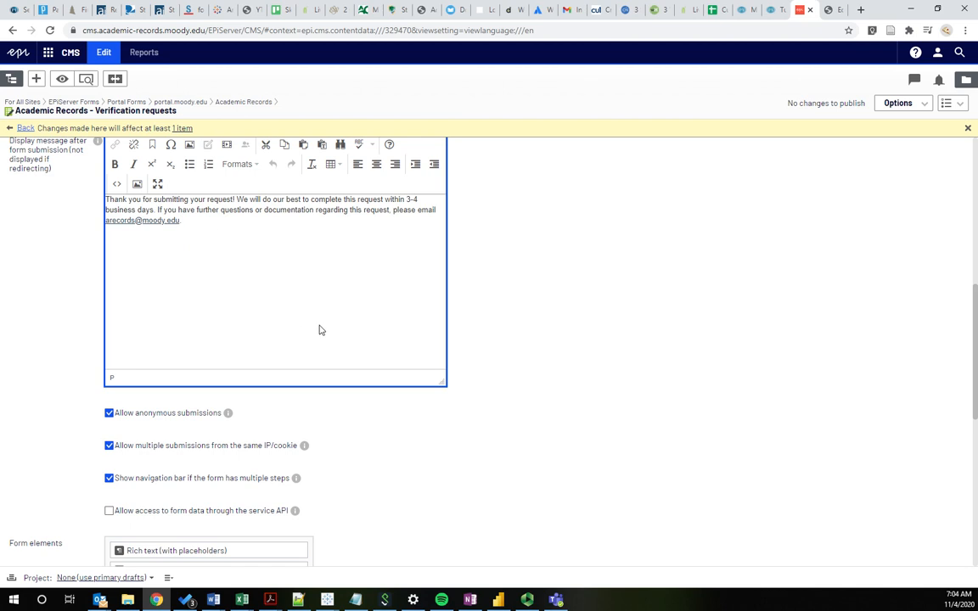
left_click_drag(106, 201, 250, 238)
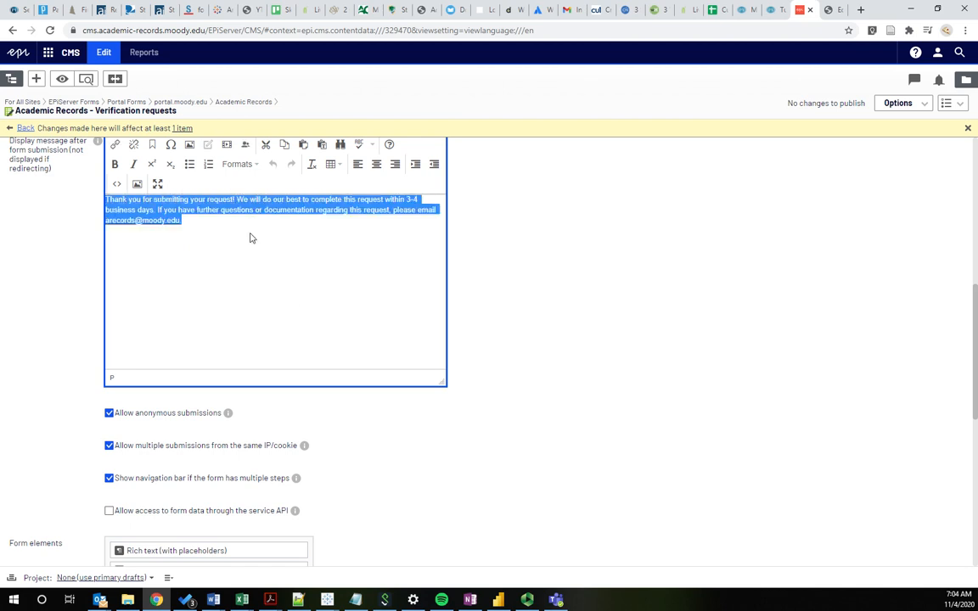
left_click(250, 239)
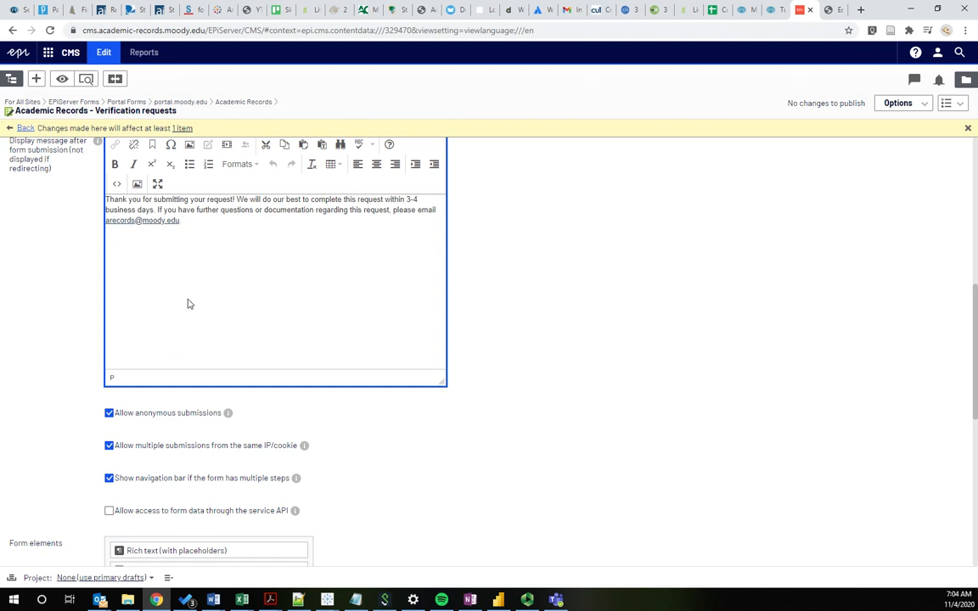
left_click_drag(406, 200, 421, 201)
left_click(73, 305)
Review the anonymous and multiple submission, navigation bar and service API options, then the form elements list through the Submit button
scroll(73, 306, "down", 5)
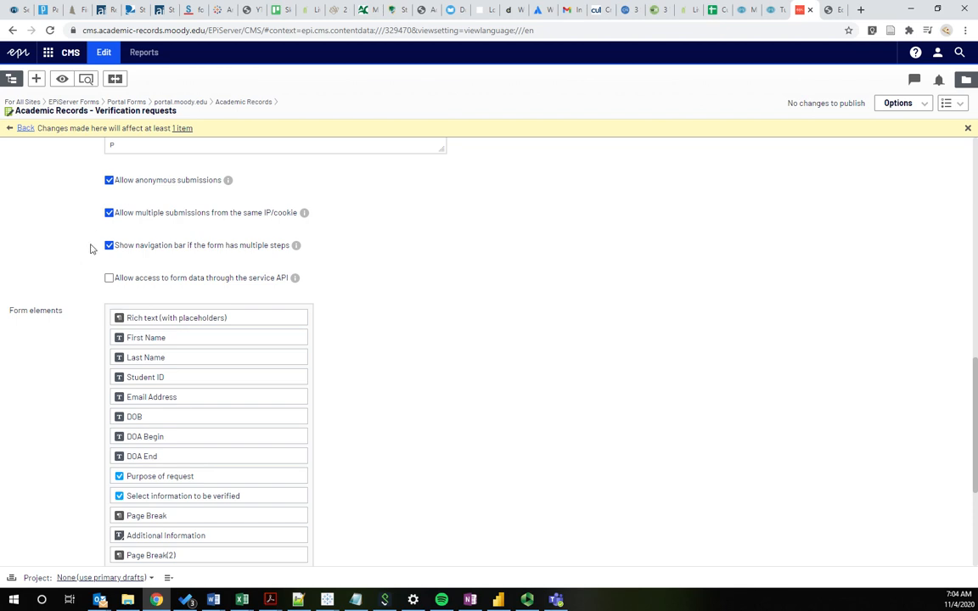
scroll(146, 220, "down", 2)
scroll(149, 227, "up", 2)
scroll(60, 357, "down", 3)
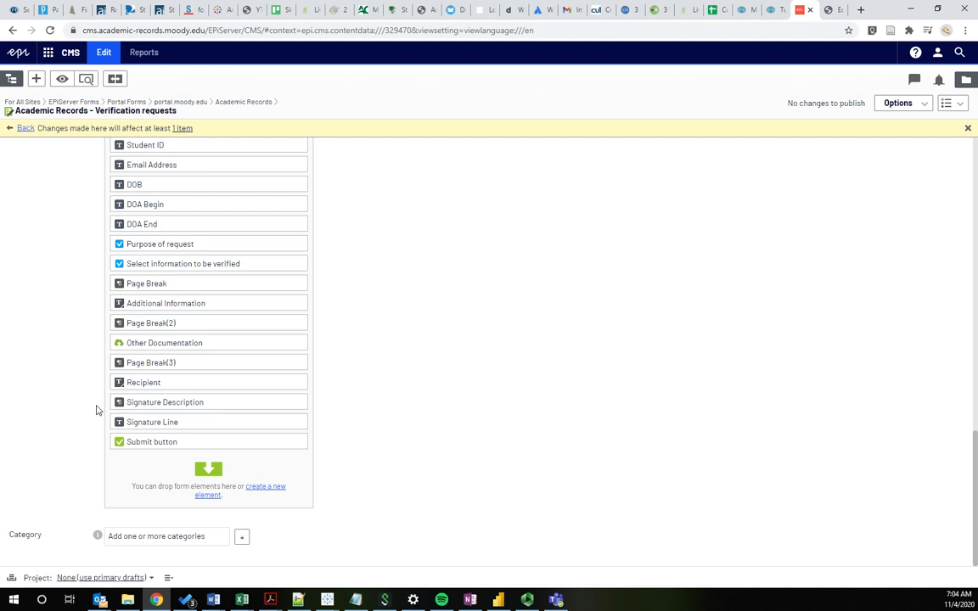
Start creating a new form element and browse the available element categories from Donor Flow to Basic Elements
left_click(253, 493)
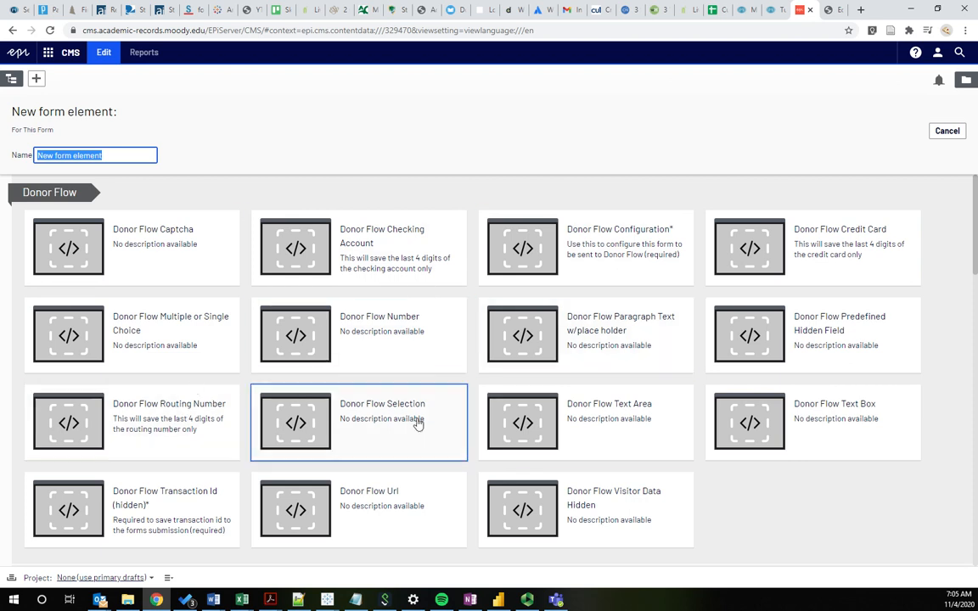
scroll(307, 348, "down", 1)
scroll(268, 305, "up", 1)
scroll(299, 290, "down", 1)
scroll(192, 295, "down", 7)
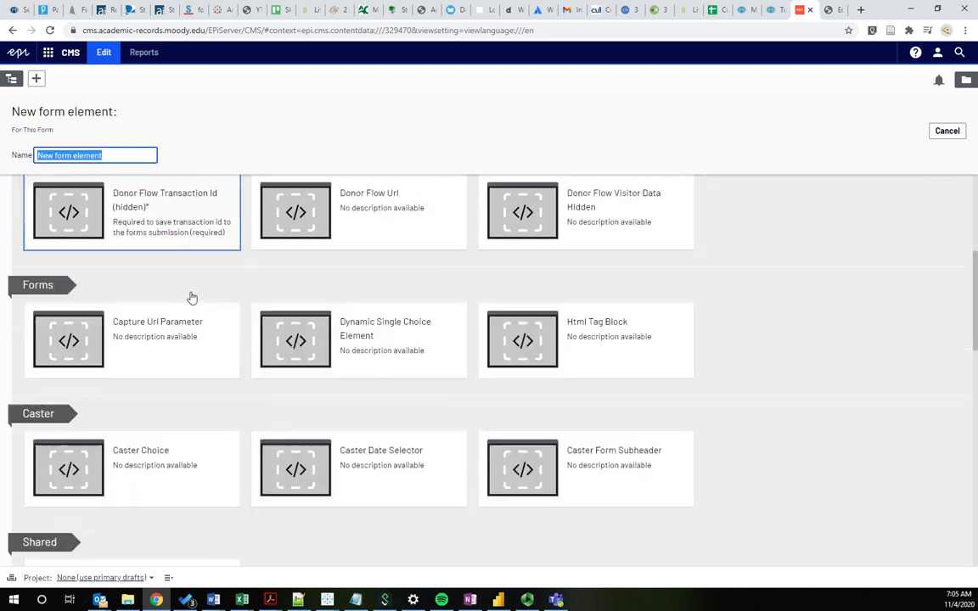
scroll(198, 282, "down", 2)
scroll(186, 290, "up", 1)
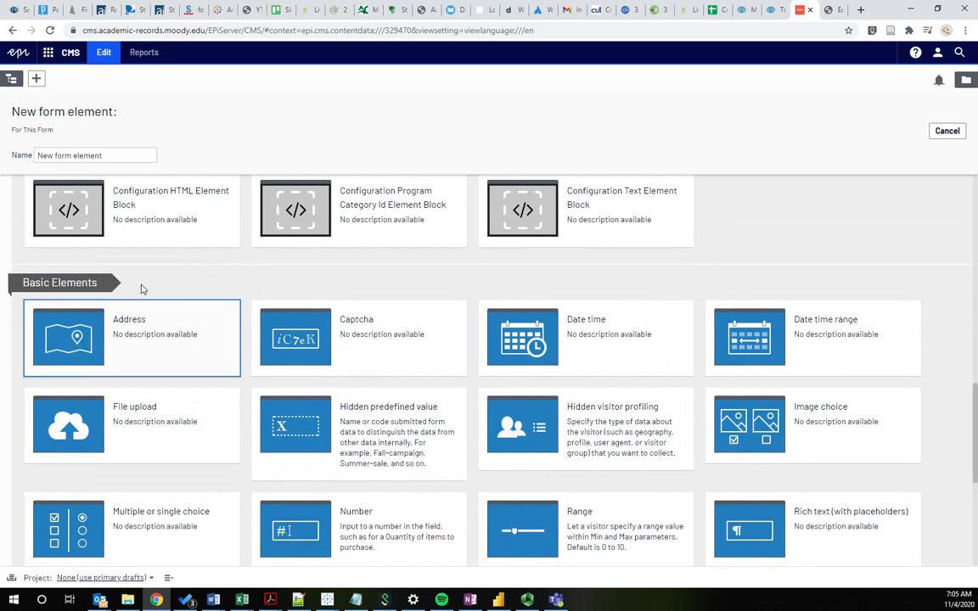
scroll(268, 257, "down", 1)
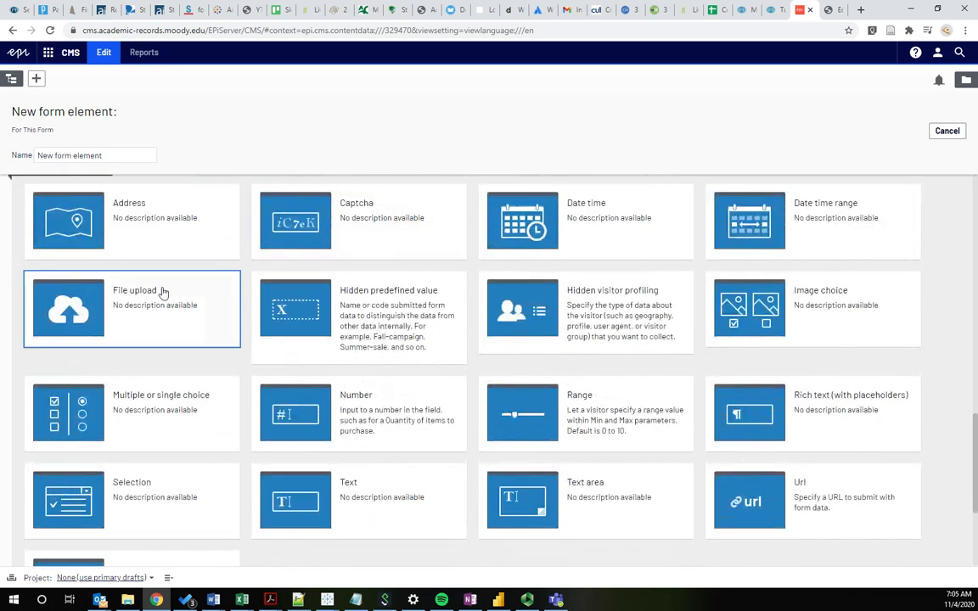
scroll(123, 291, "up", 1)
left_click_drag(27, 286, 139, 286)
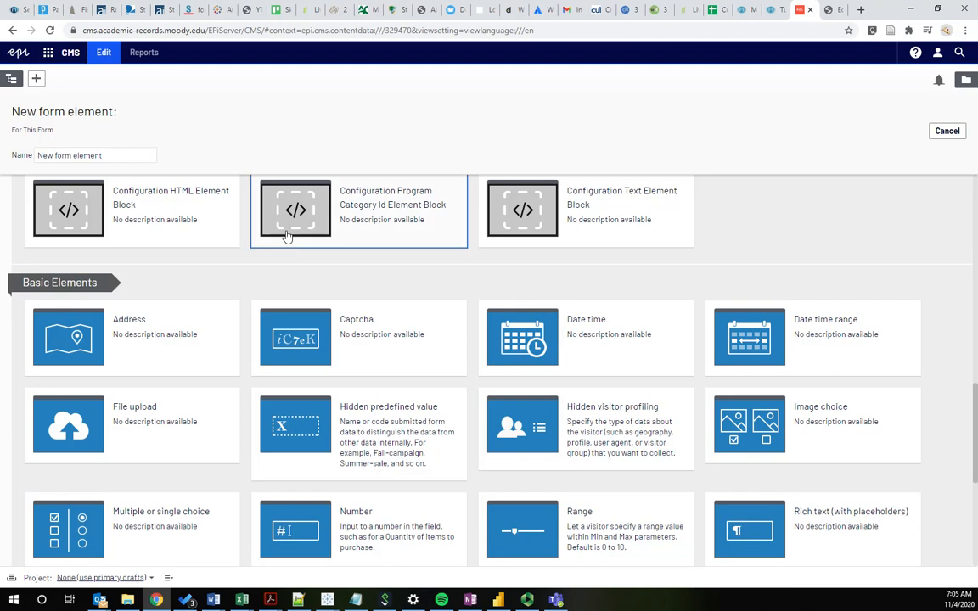
Examine the Basic Elements types, including file upload, multiple or single choice, range, rich text, selection, text and text area
scroll(283, 265, "down", 1)
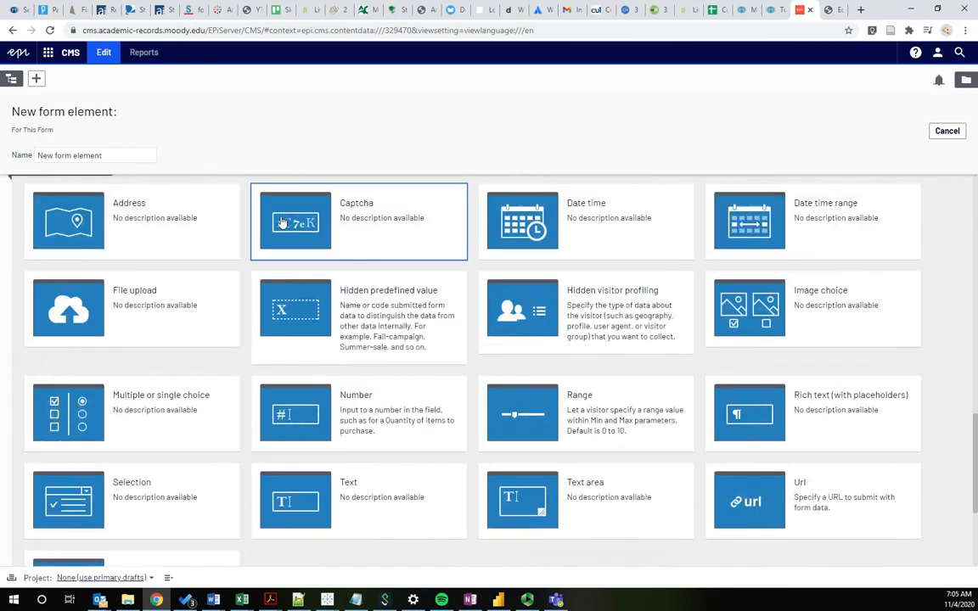
scroll(321, 246, "down", 1)
scroll(427, 348, "up", 1)
scroll(435, 354, "down", 1)
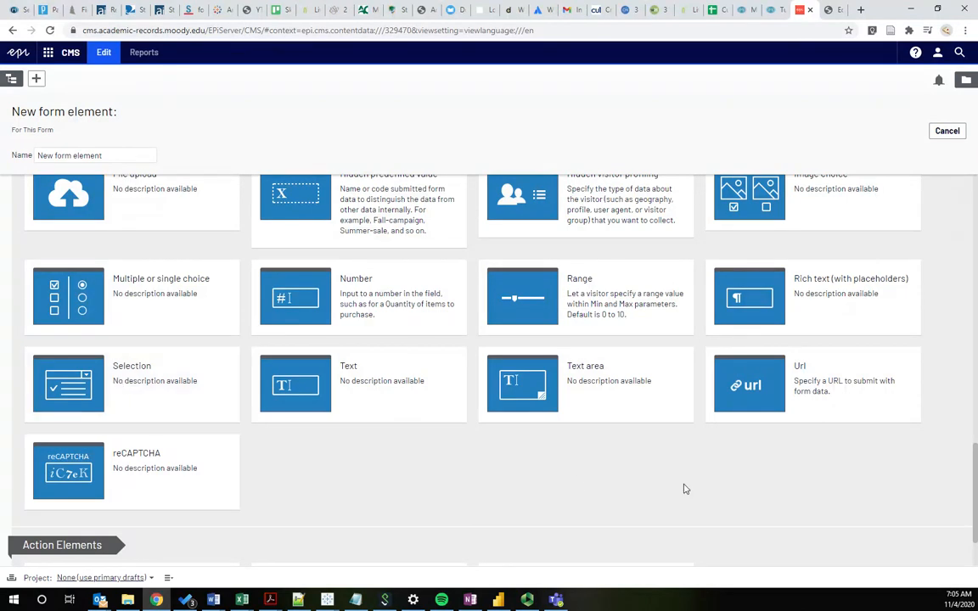
scroll(499, 310, "up", 3)
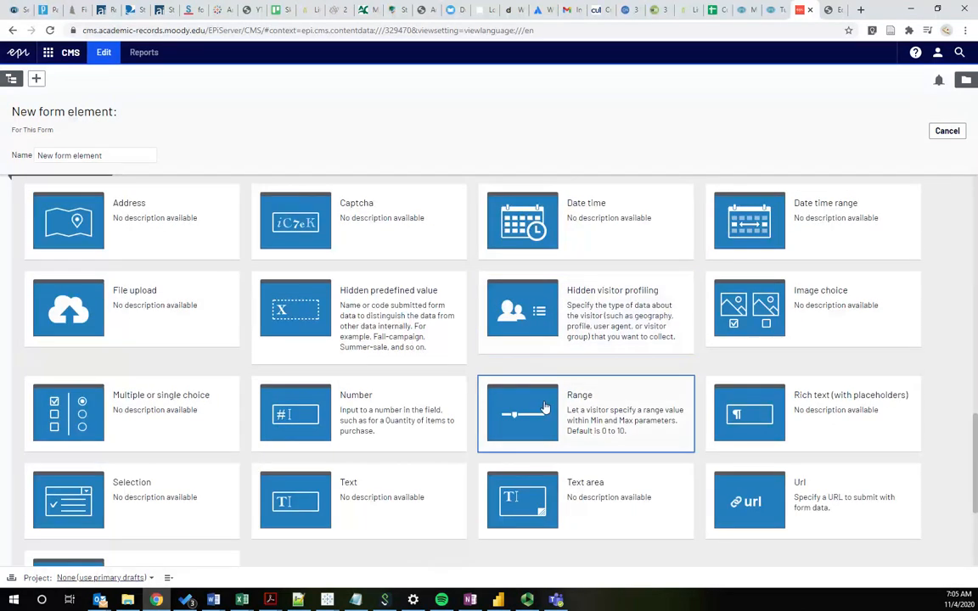
scroll(501, 403, "down", 3)
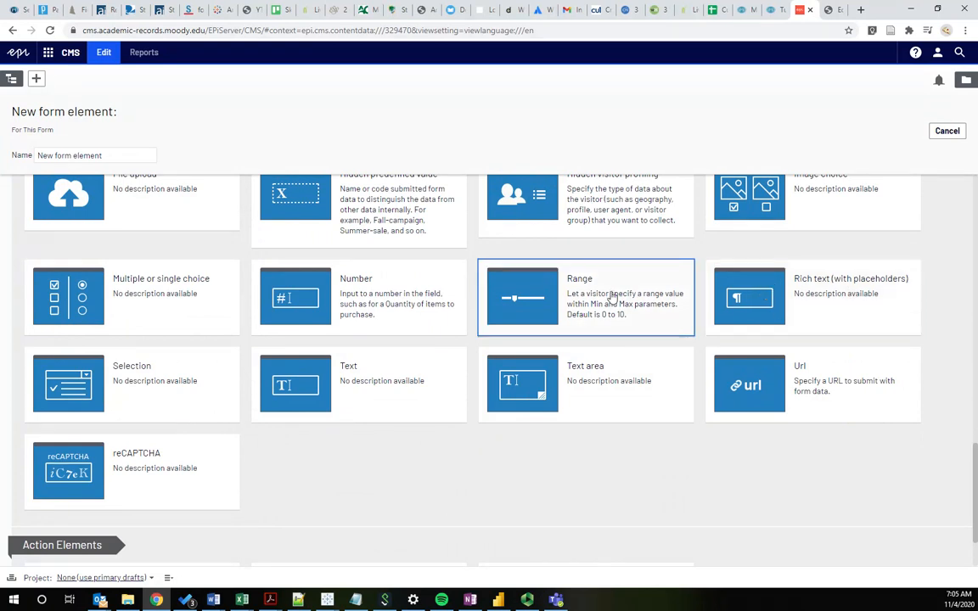
scroll(424, 356, "up", 6)
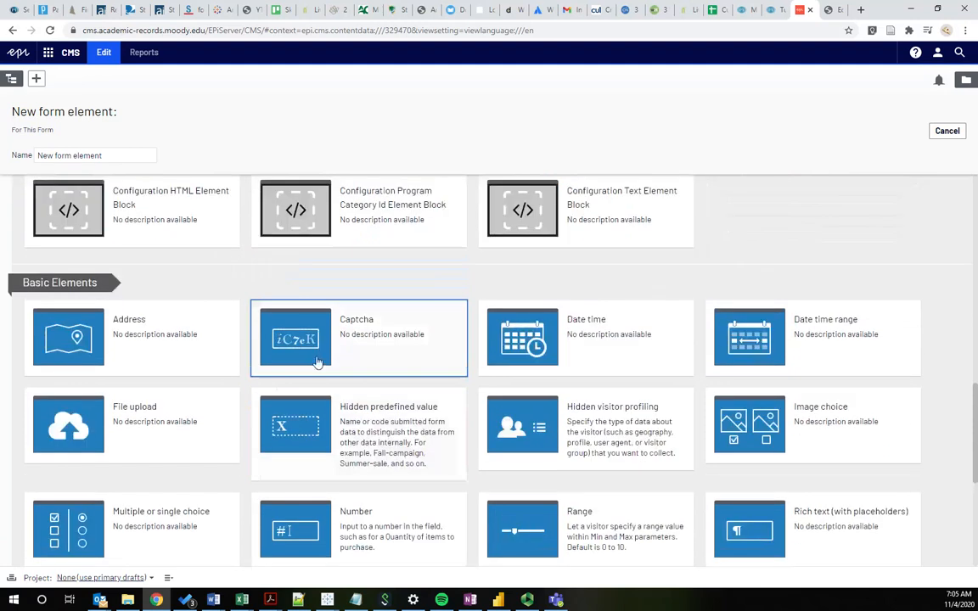
scroll(370, 331, "down", 6)
scroll(357, 310, "up", 2)
scroll(357, 310, "down", 2)
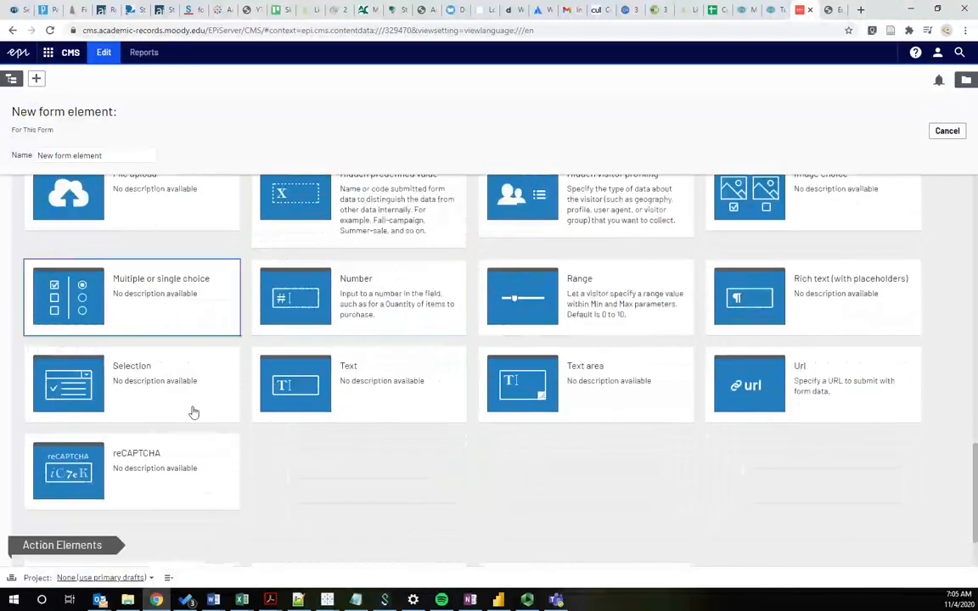
scroll(435, 386, "up", 3)
scroll(203, 229, "down", 2)
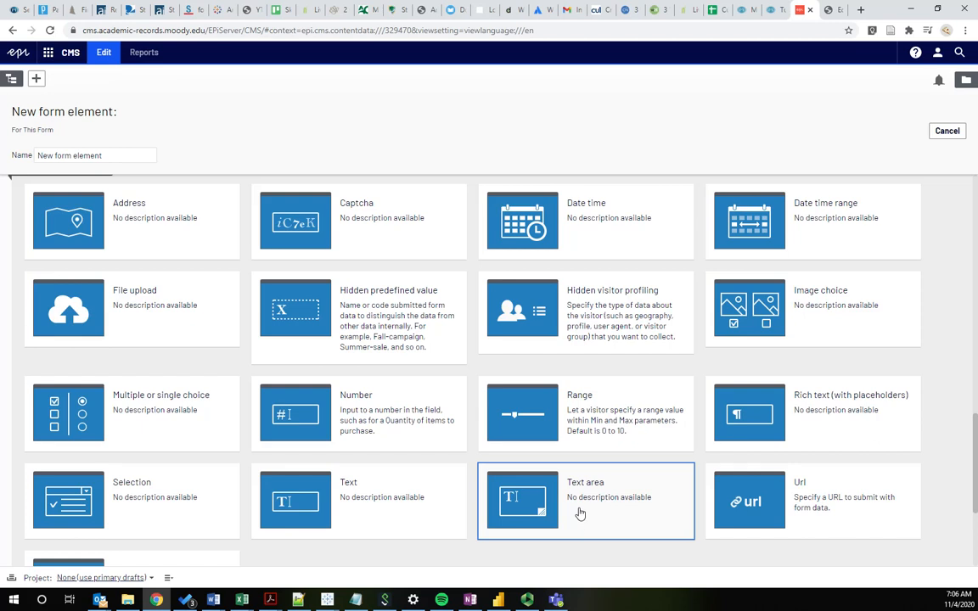
scroll(578, 509, "down", 3)
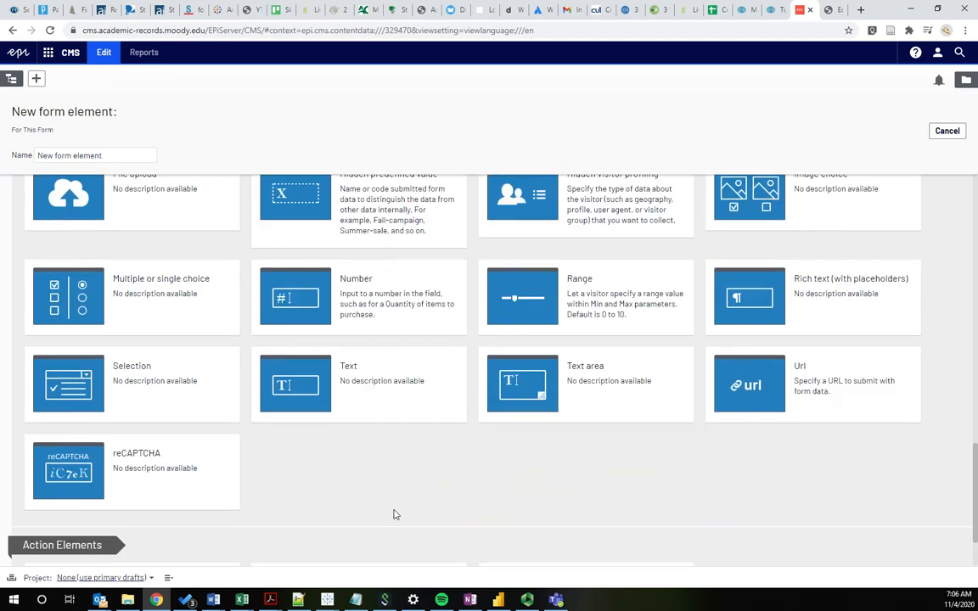
scroll(386, 514, "up", 3)
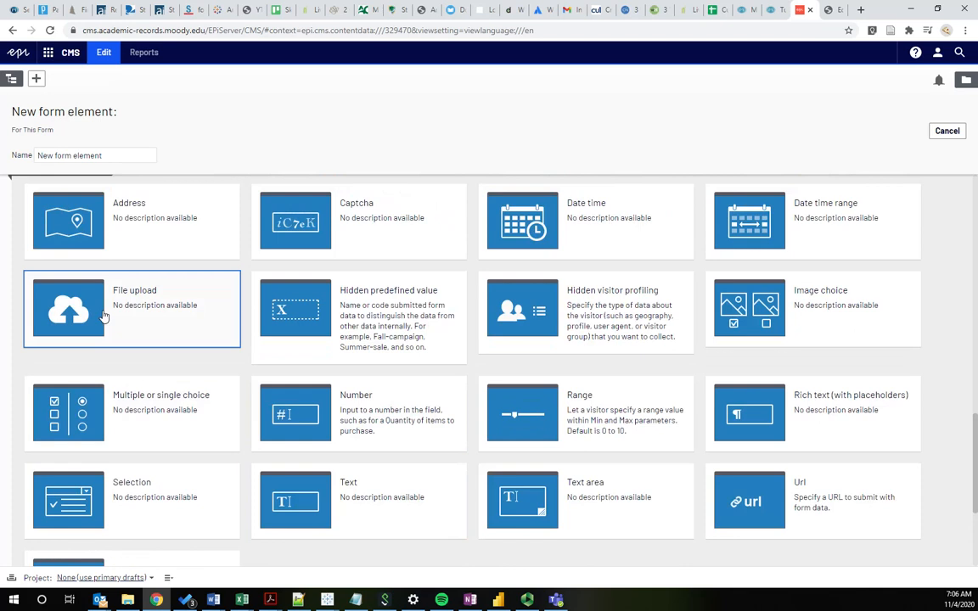
Compare the element types with the checkbox groups, text areas, file upload and signature field on the live Education Verification Request page
left_click(828, 11)
scroll(240, 293, "down", 5)
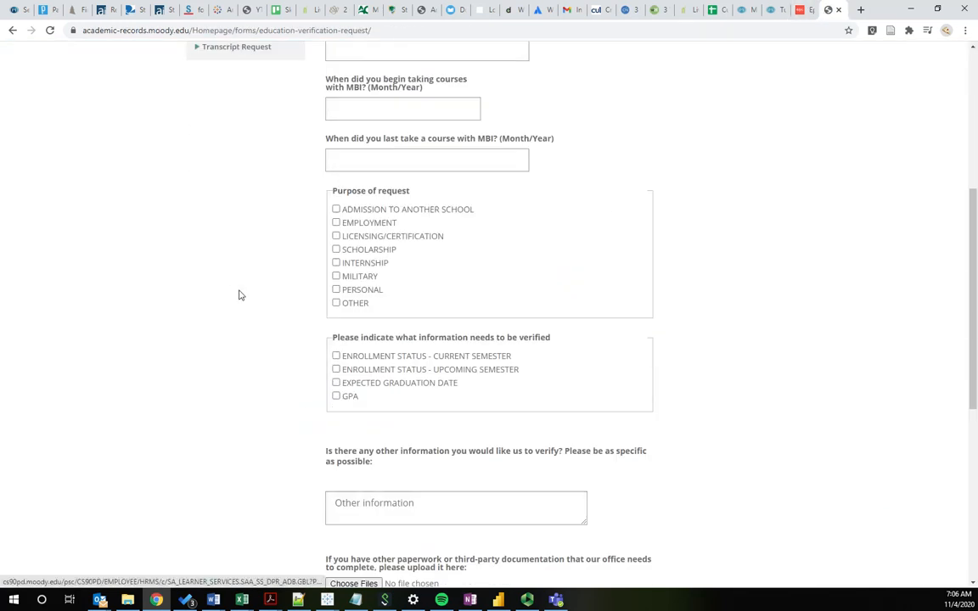
scroll(238, 281, "down", 3)
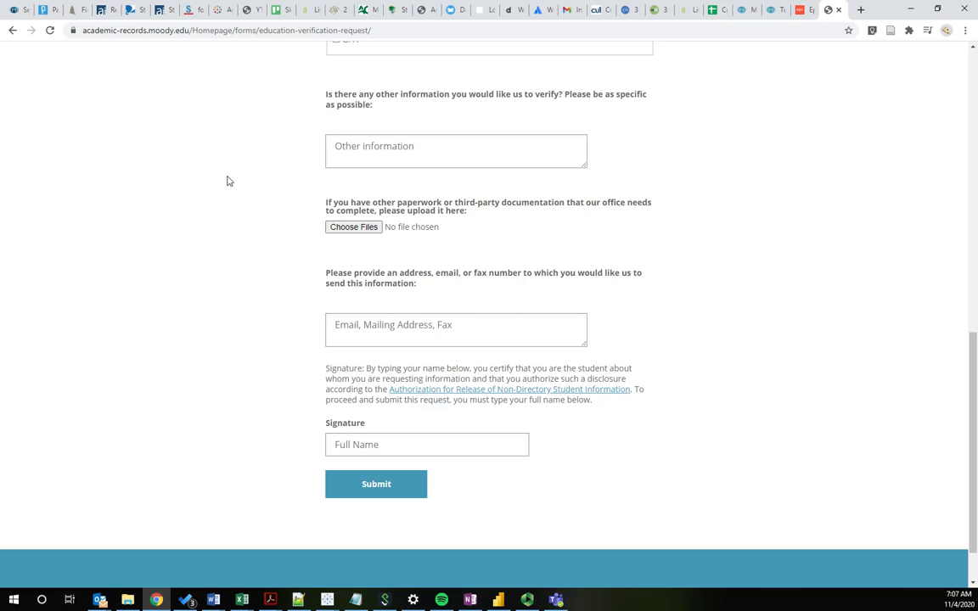
scroll(280, 198, "up", 15)
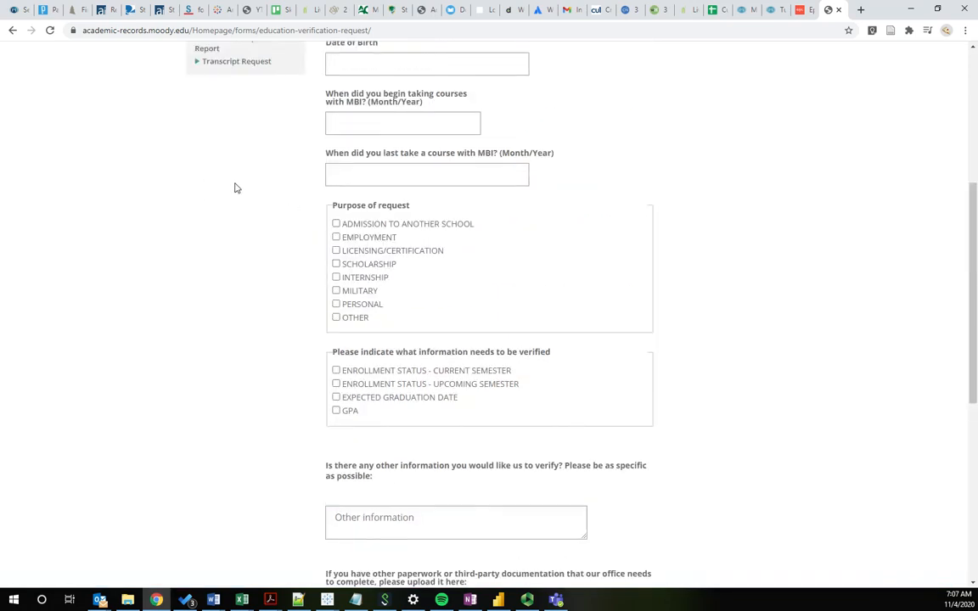
scroll(103, 233, "down", 4)
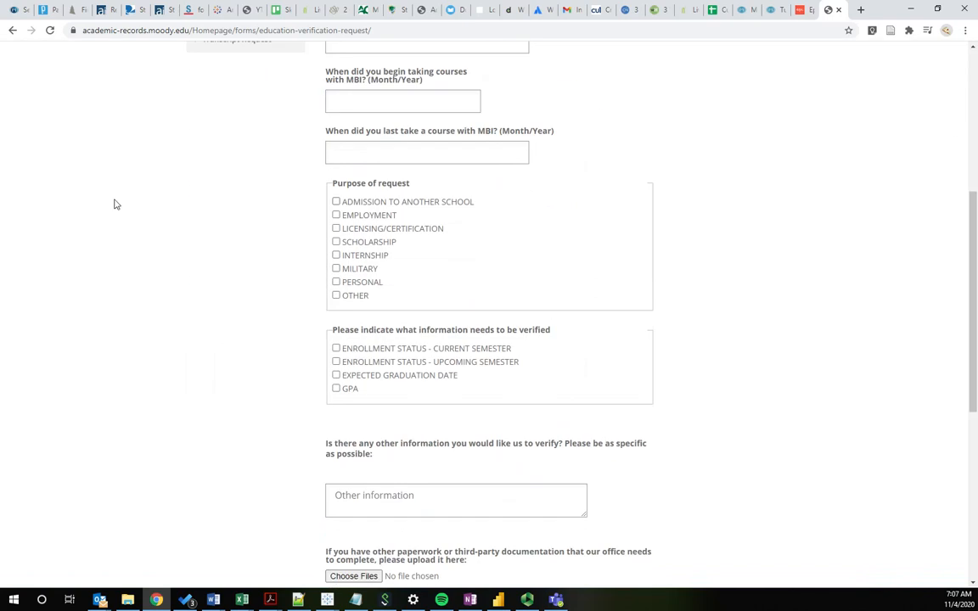
Return to the CMS and add a text area element with the default name to the Academic Records - Verification requests form
left_click(799, 15)
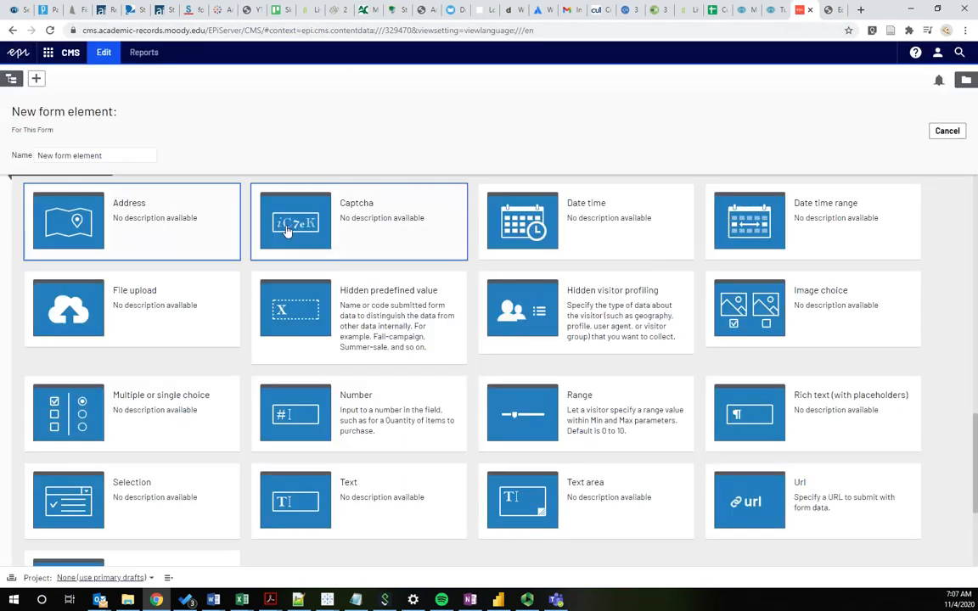
scroll(534, 318, "down", 3)
left_click(568, 305)
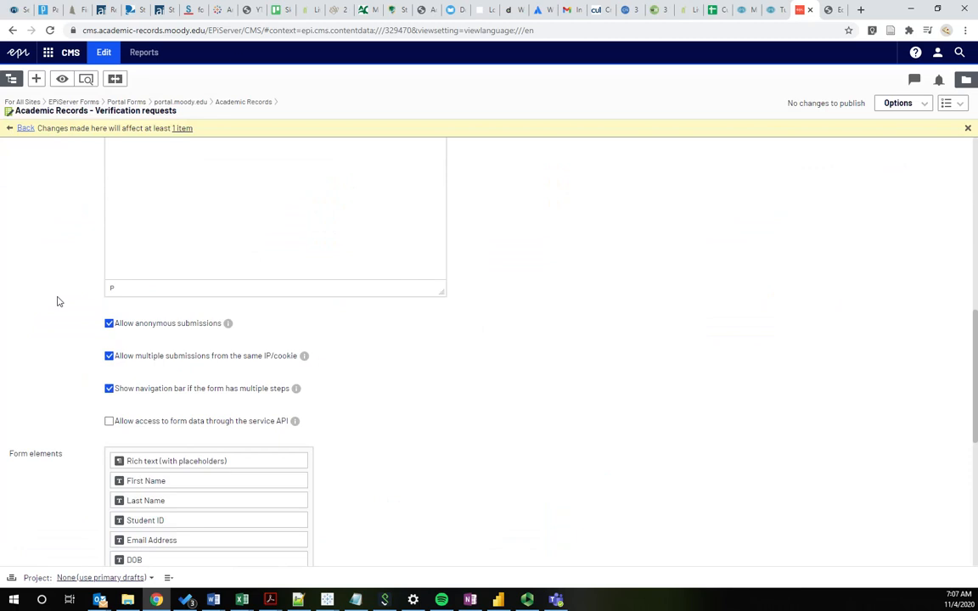
scroll(56, 297, "down", 5)
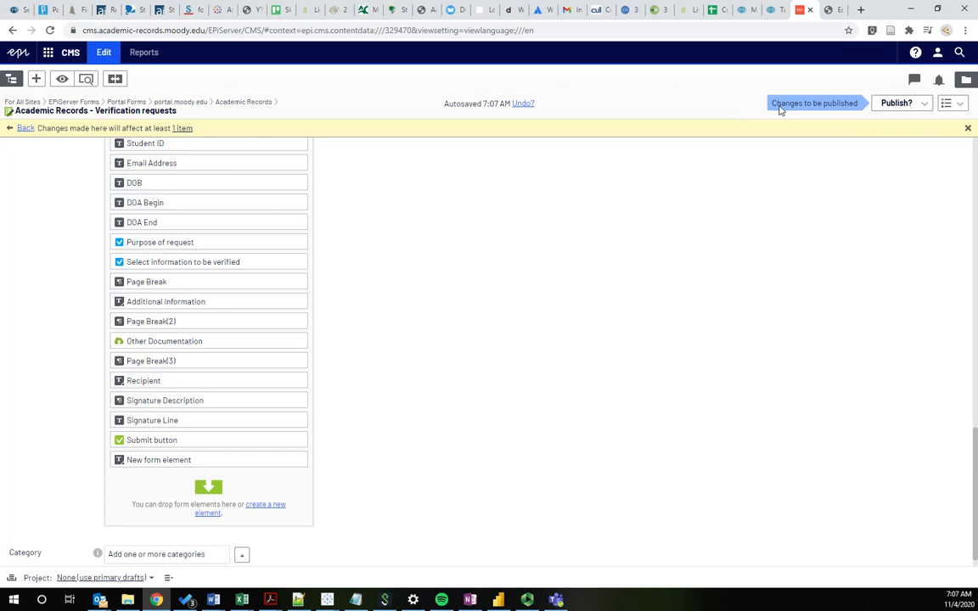
Move the new form element between Other Documentation and Page Break(3) in the form elements list
left_click(895, 102)
left_click_drag(128, 460, 187, 361)
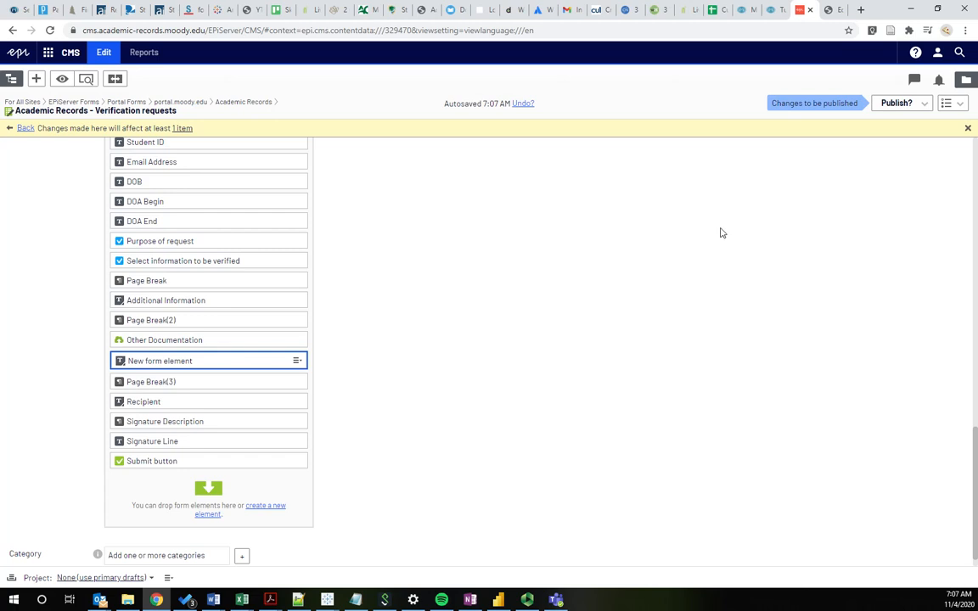
Review the publishing options for the form's changes and open the new form element's options
left_click(915, 106)
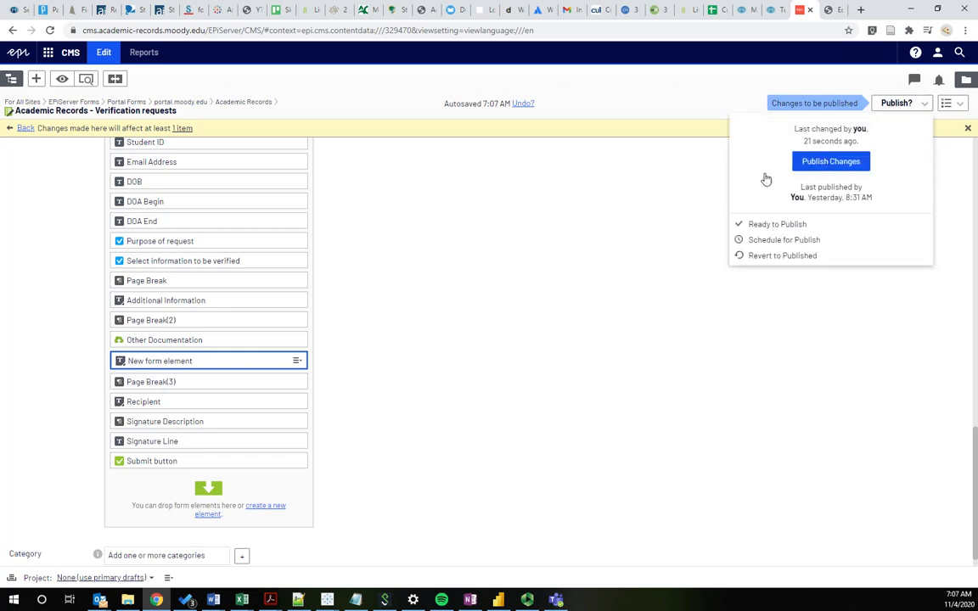
left_click(292, 371)
left_click(296, 363)
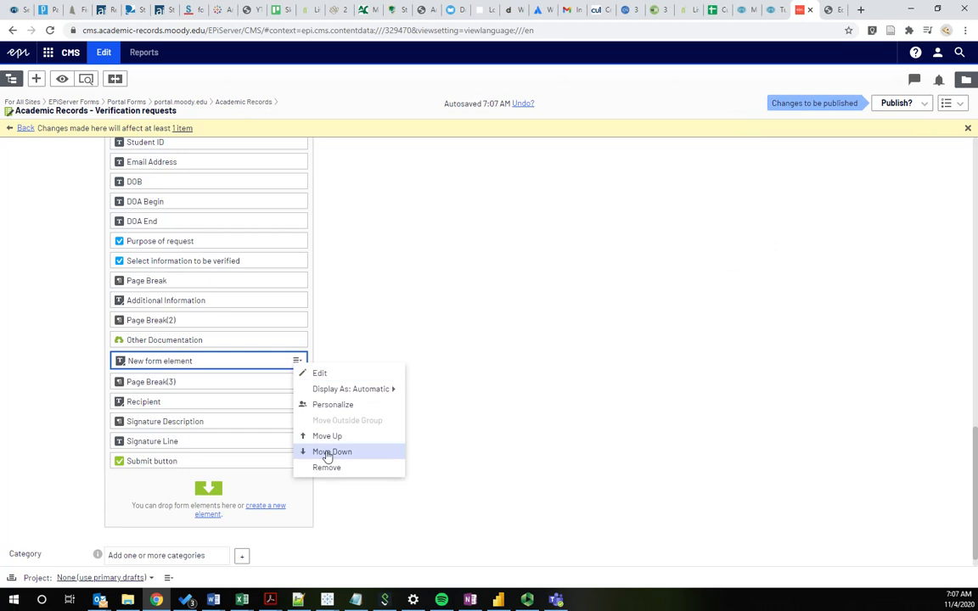